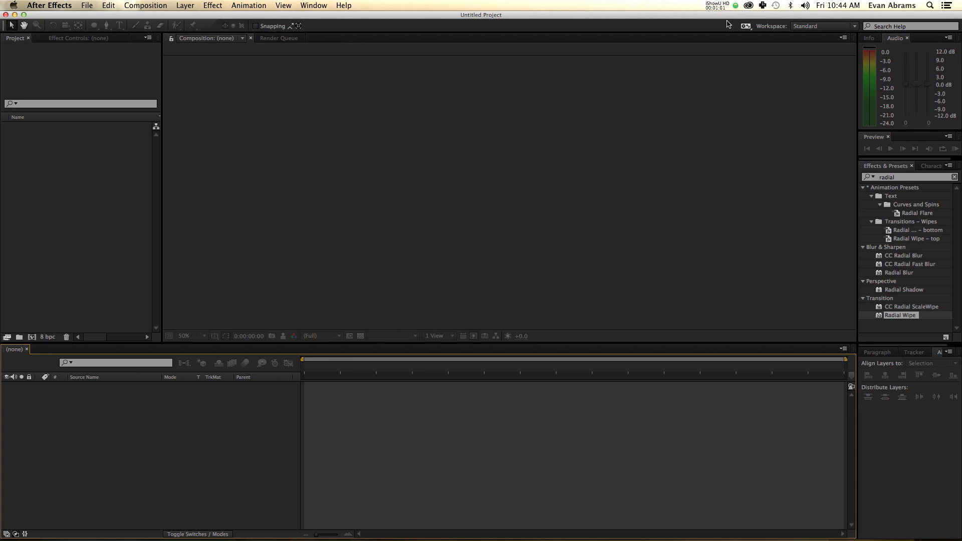
Create a new 1920×1080 composition, keeping the default settings
{"action": "left_click", "coordinate": [30, 215]}
{"action": "left_click", "coordinate": [32, 337]}
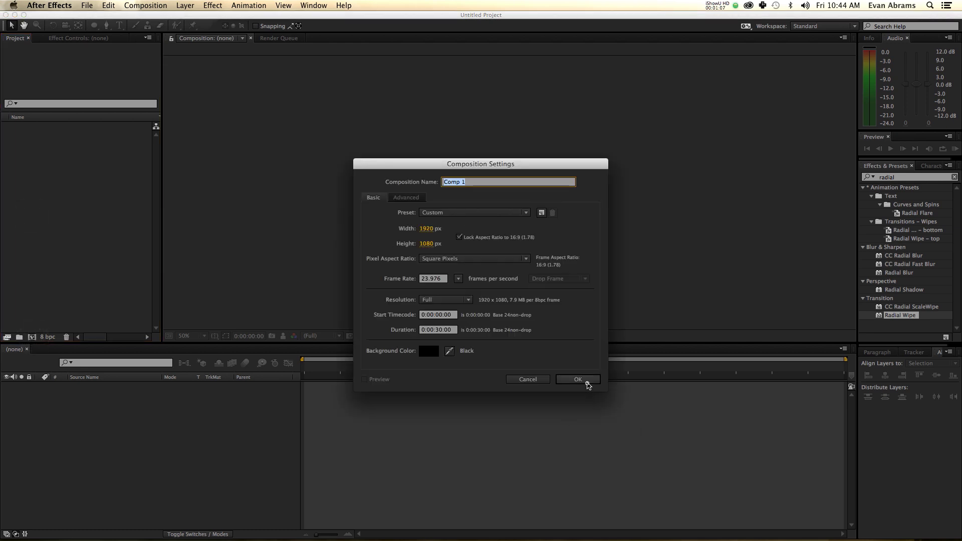
{"action": "left_click", "coordinate": [586, 382]}
Add a full-frame solid layer coloured cyan to the composition
{"action": "left_click", "coordinate": [221, 419]}
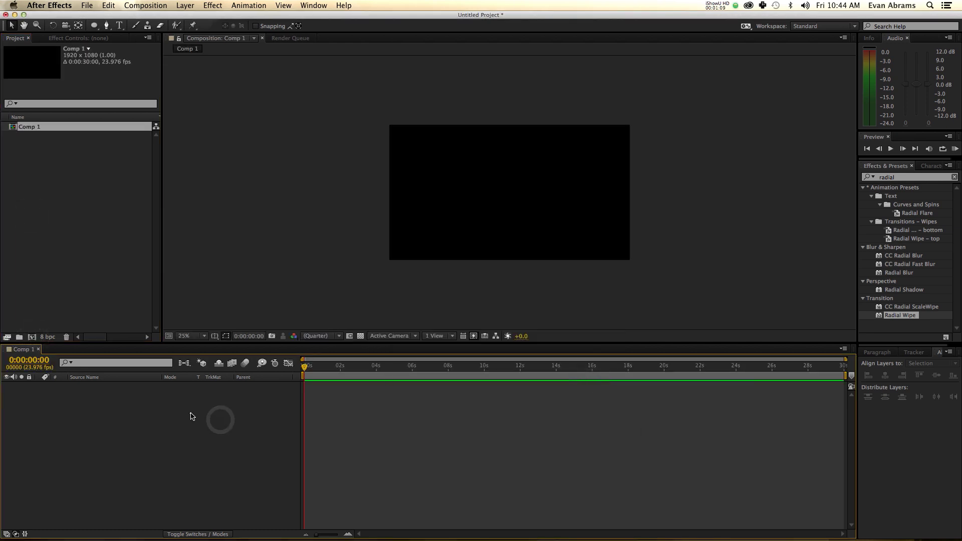
{"action": "right_click", "coordinate": [192, 416]}
{"action": "mouse_move", "coordinate": [199, 419]}
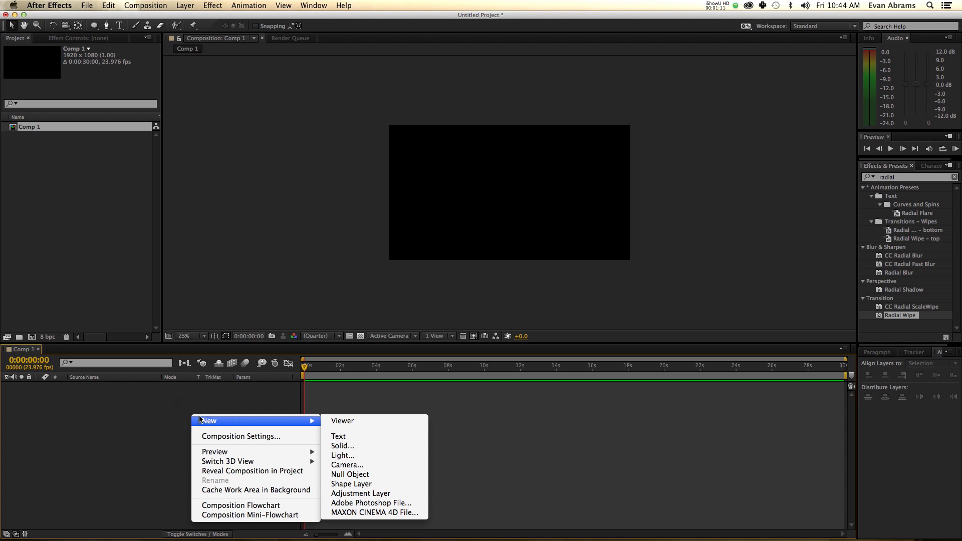
{"action": "left_click", "coordinate": [365, 446]}
{"action": "left_click", "coordinate": [482, 335]}
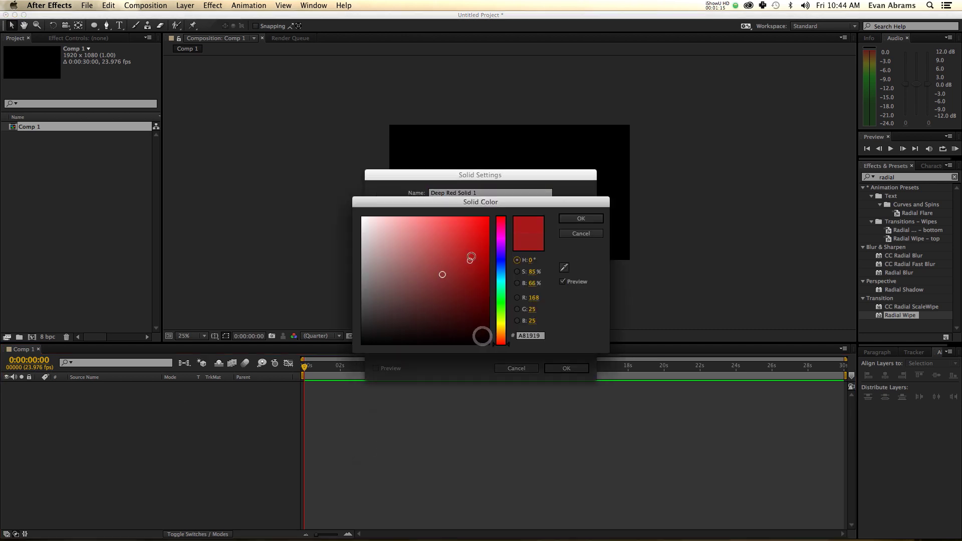
{"action": "left_click", "coordinate": [457, 236]}
{"action": "left_click_drag", "start_coordinate": [499, 261], "coordinate": [503, 268]}
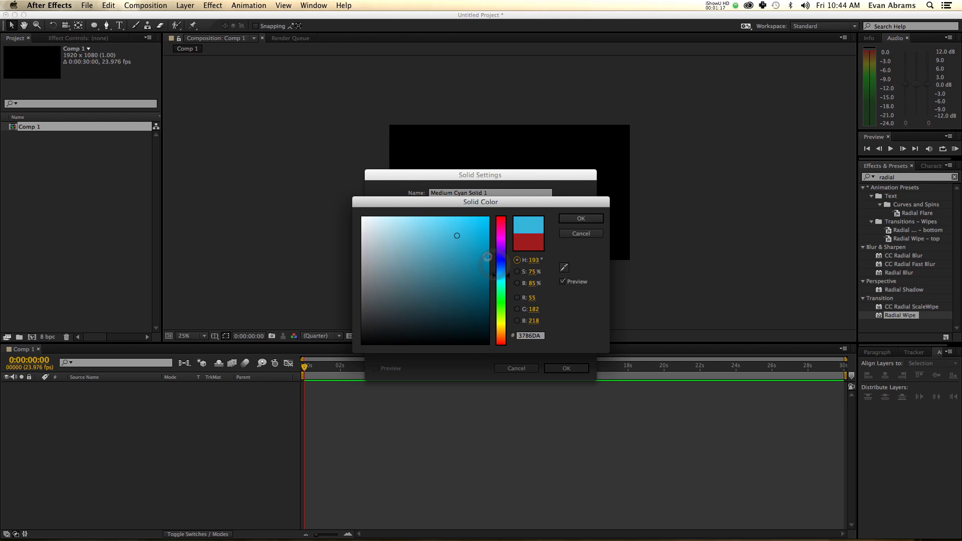
{"action": "left_click", "coordinate": [581, 218]}
{"action": "left_click", "coordinate": [574, 364]}
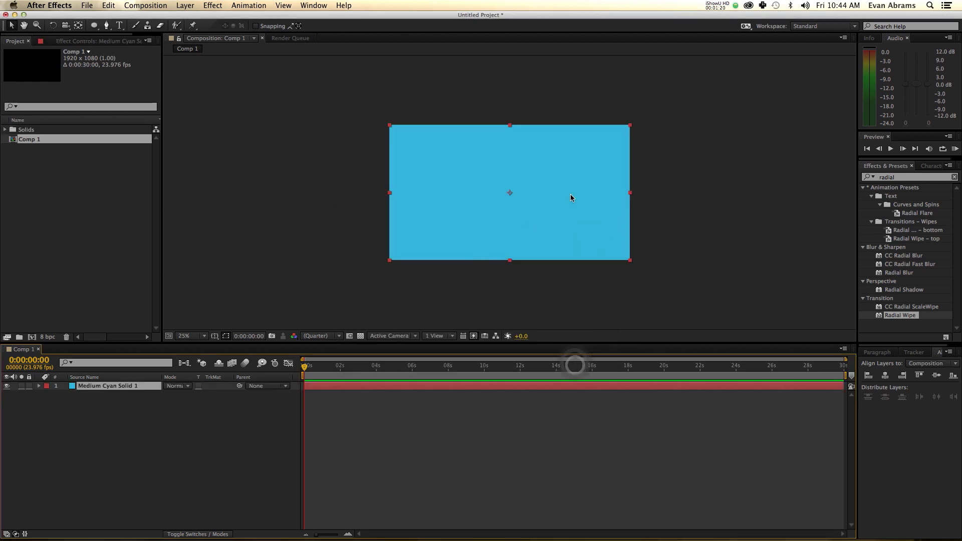
Rename the cyan solid layer to 'background'
{"action": "key", "text": "Return"}
{"action": "type", "text": "background"}
{"action": "key", "text": "Return"}
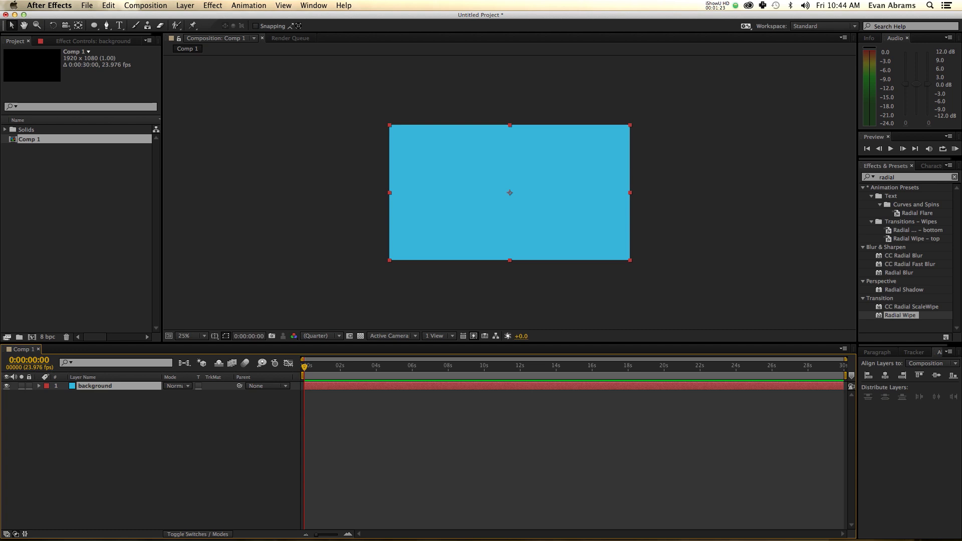
Add a new shape layer containing a rectangle path
{"action": "right_click", "coordinate": [134, 434]}
{"action": "mouse_move", "coordinate": [143, 435]}
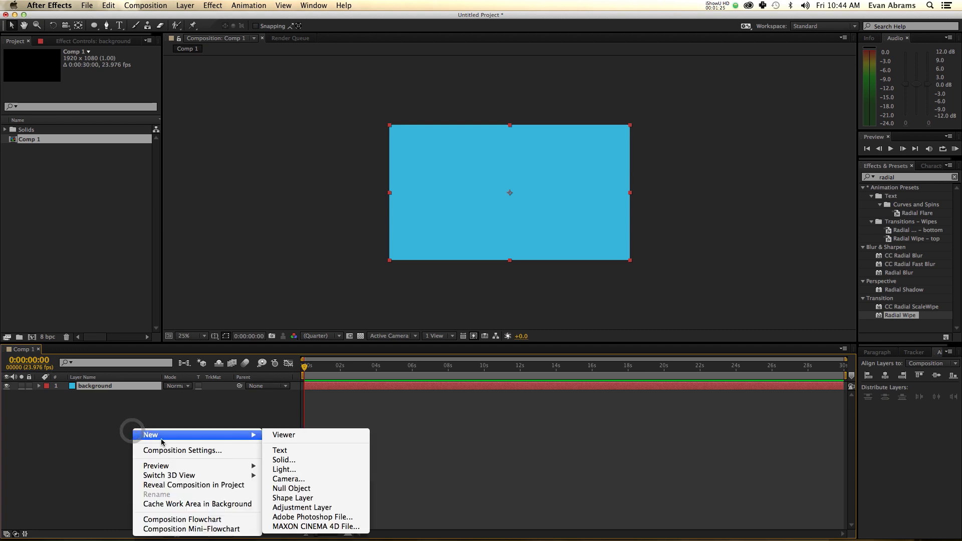
{"action": "left_click", "coordinate": [318, 499]}
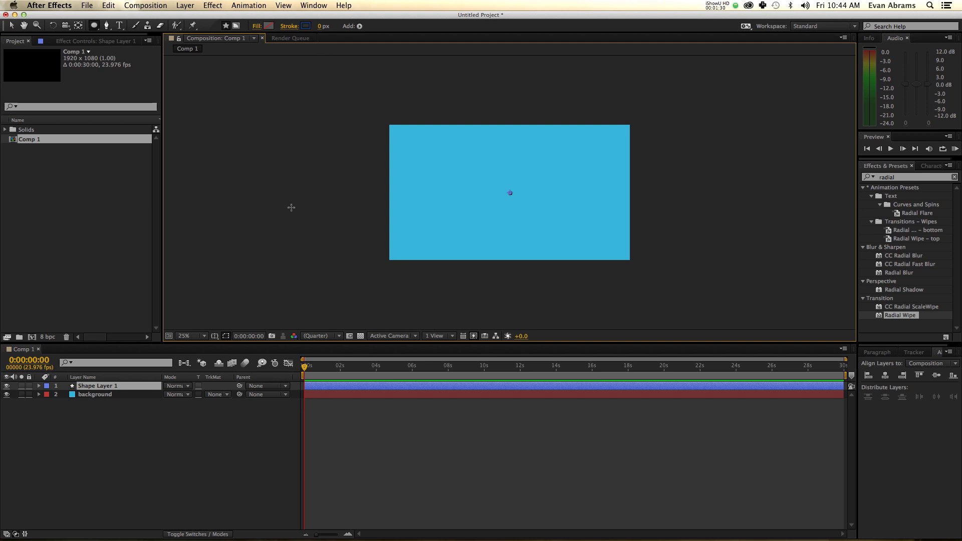
{"action": "left_click", "coordinate": [360, 26]}
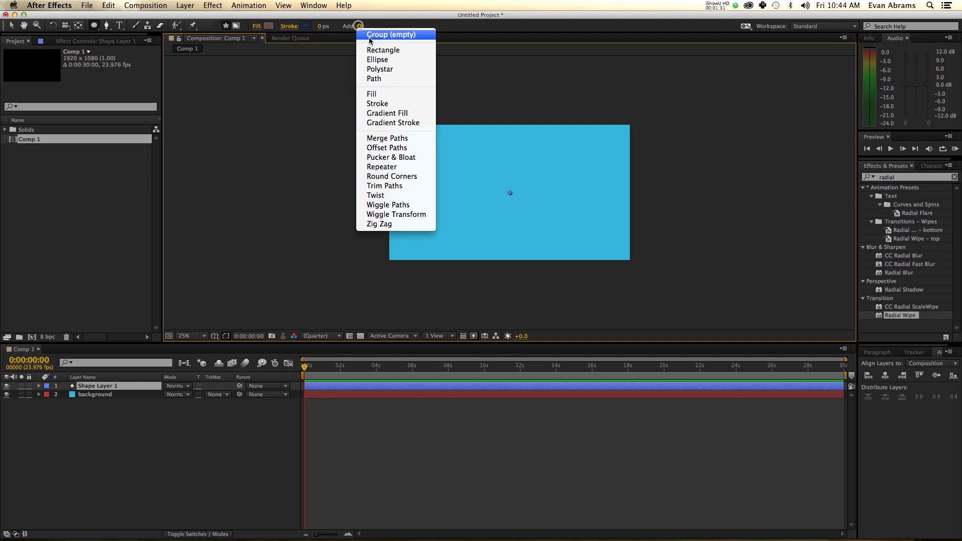
{"action": "left_click", "coordinate": [394, 52]}
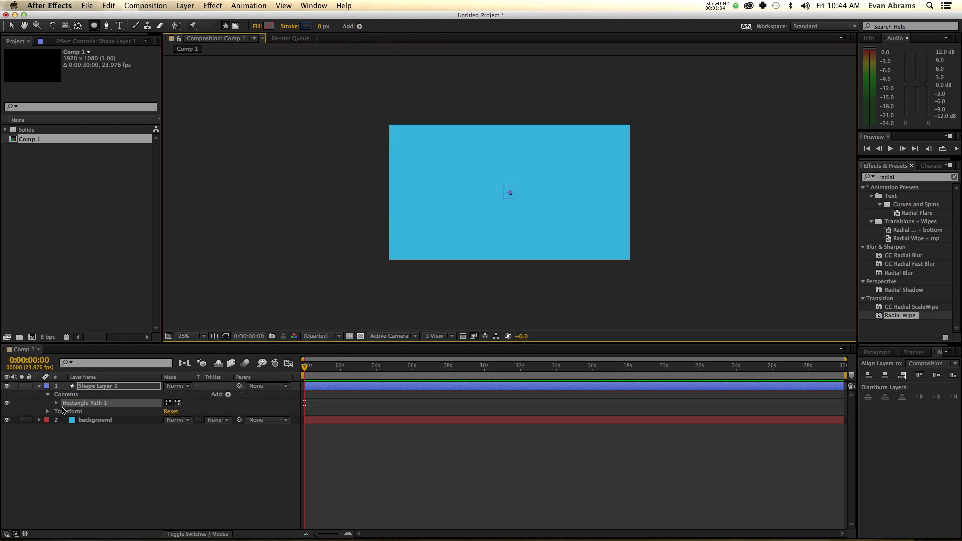
Set the rectangle path size to 240 × 1080 for a full-height centre bar
{"action": "left_click", "coordinate": [57, 404]}
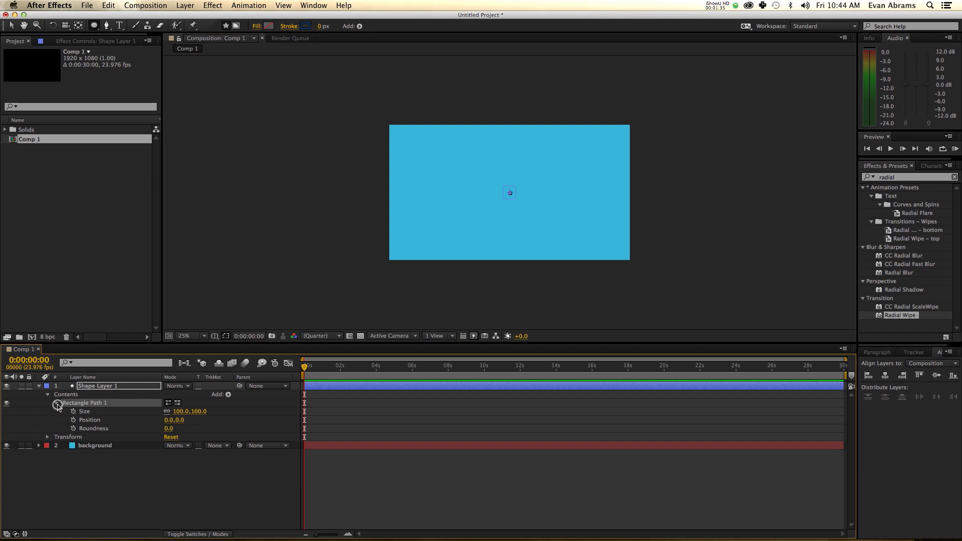
{"action": "left_click", "coordinate": [182, 411]}
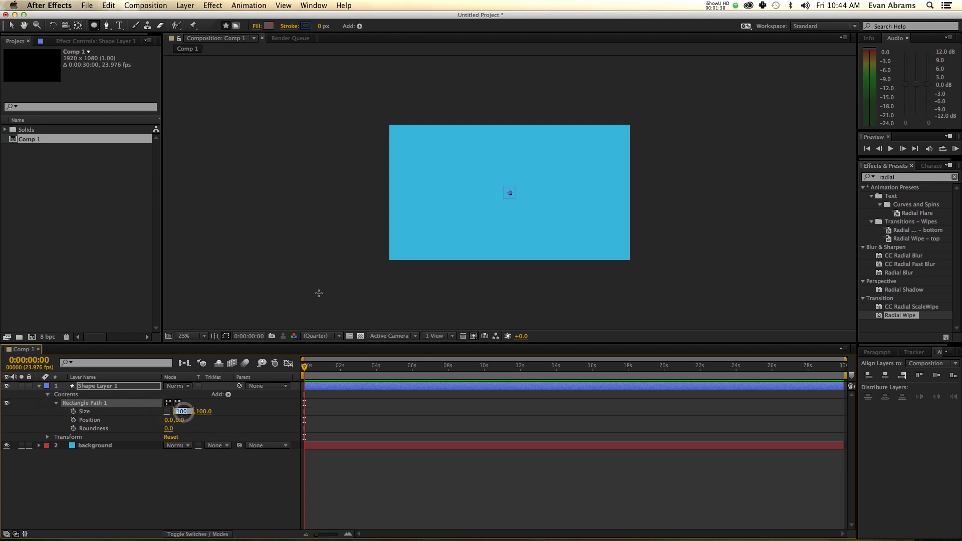
{"action": "type", "text": "1"}
{"action": "type", "text": "920/"}
{"action": "type", "text": "8"}
{"action": "key", "text": "Tab"}
{"action": "type", "text": "1"}
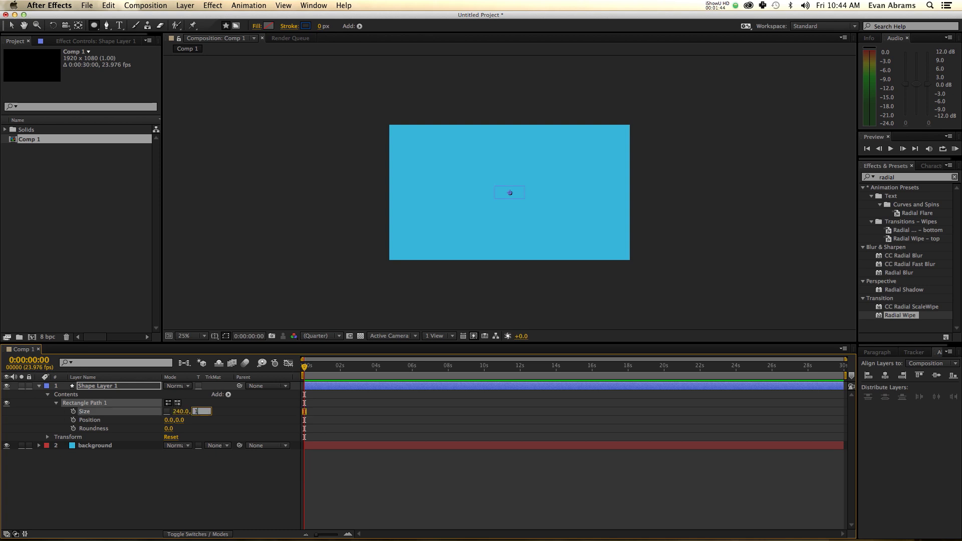
{"action": "key", "text": "Return"}
Add a pale yellow fill (#F6FF74) to the rectangle, then reselect its shape layer
{"action": "left_click", "coordinate": [359, 26]}
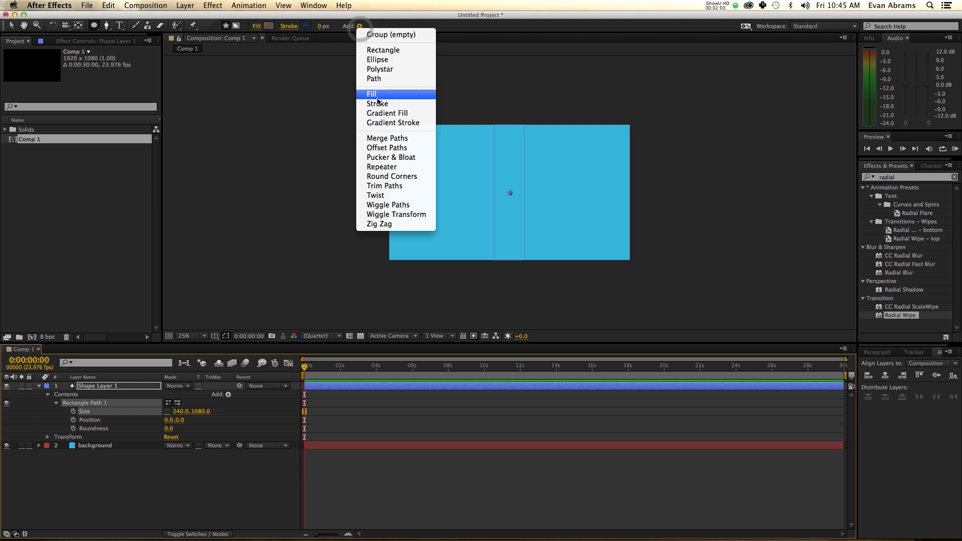
{"action": "left_click", "coordinate": [373, 95]}
{"action": "left_click", "coordinate": [269, 26]}
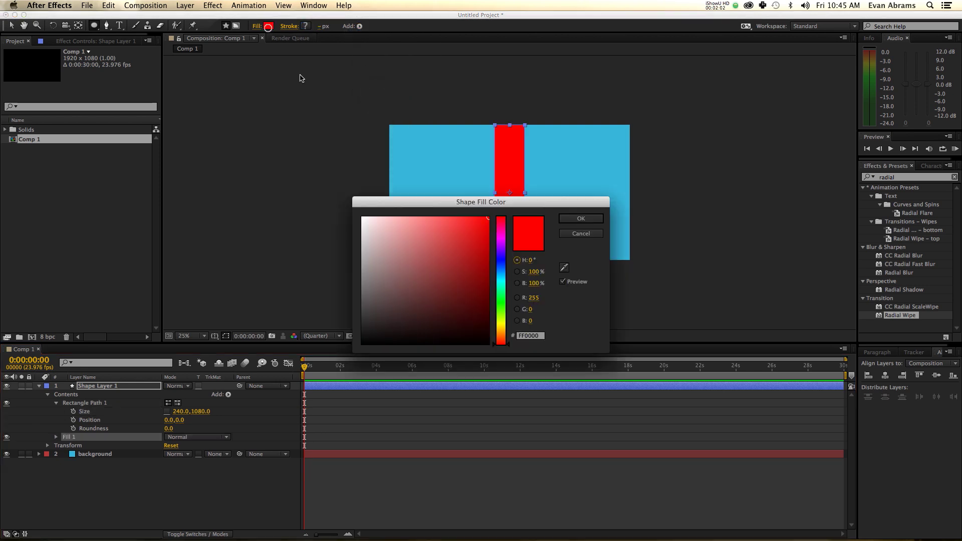
{"action": "left_click_drag", "start_coordinate": [498, 274], "coordinate": [504, 322]}
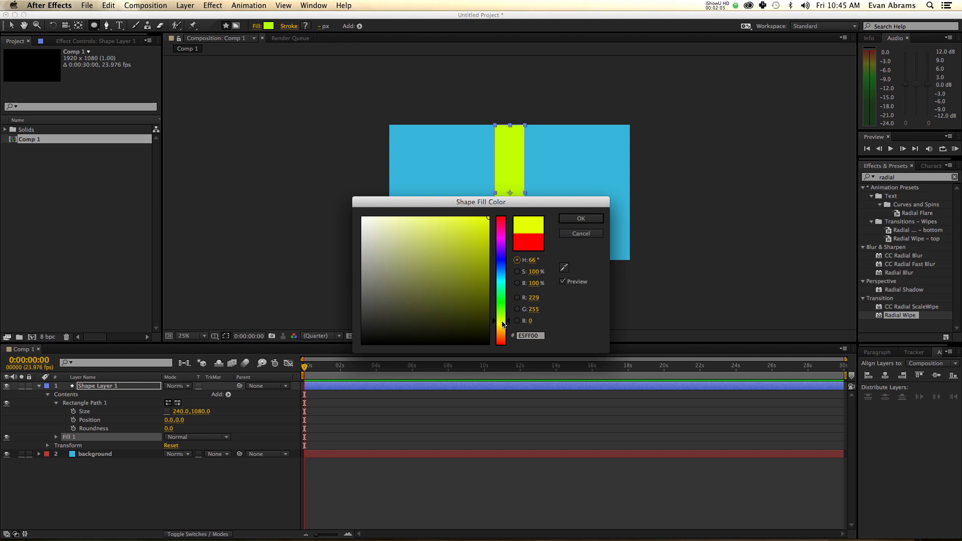
{"action": "left_click", "coordinate": [517, 271]}
{"action": "left_click", "coordinate": [504, 275]}
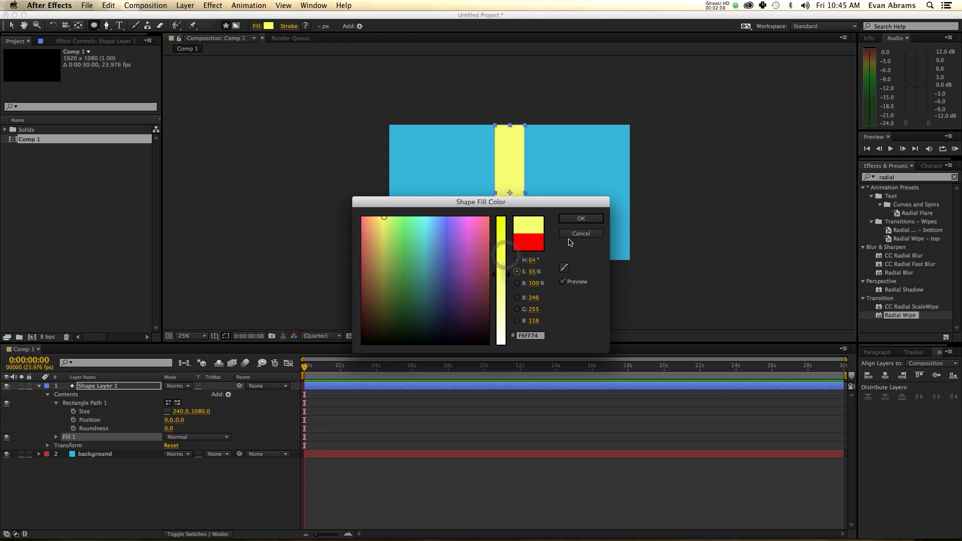
{"action": "left_click", "coordinate": [571, 221]}
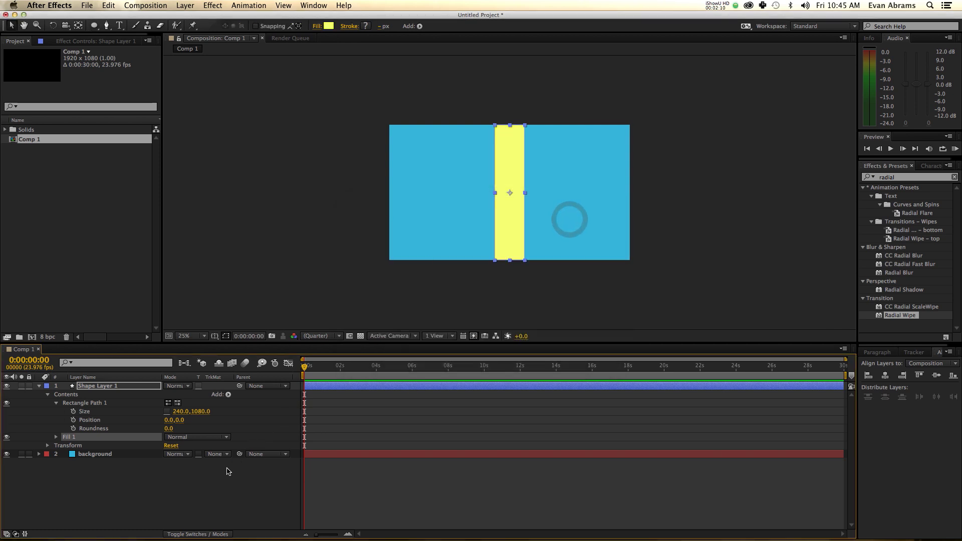
{"action": "left_click", "coordinate": [516, 177]}
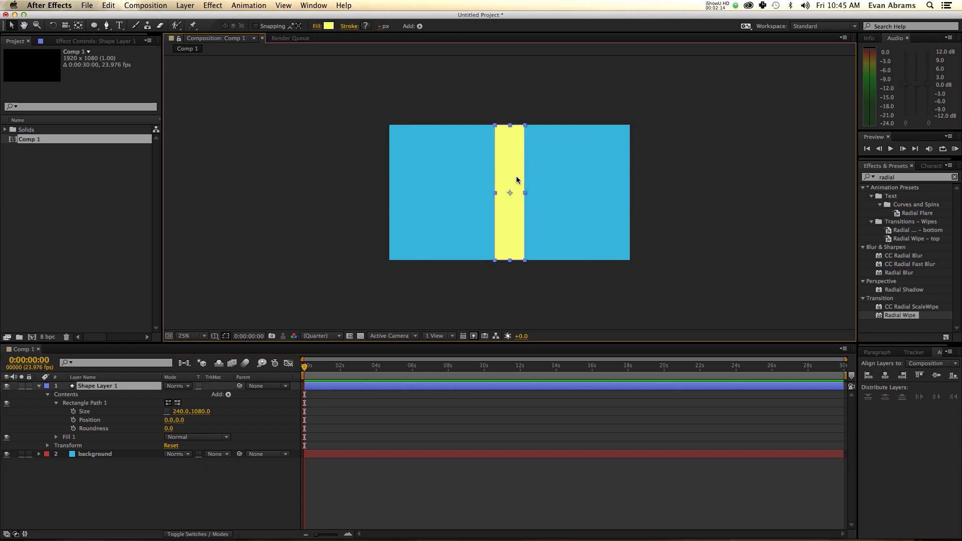
{"action": "left_click", "coordinate": [361, 390]}
{"action": "left_click", "coordinate": [361, 388]}
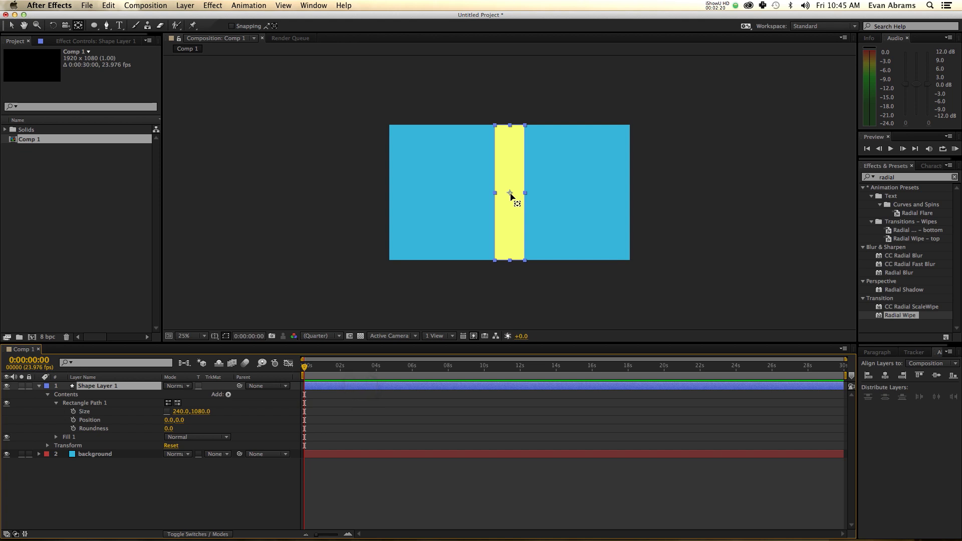
Put the bar's anchor point at its bottom centre and move the bar to the left edge
{"action": "left_click_drag", "start_coordinate": [512, 197], "coordinate": [500, 254]}
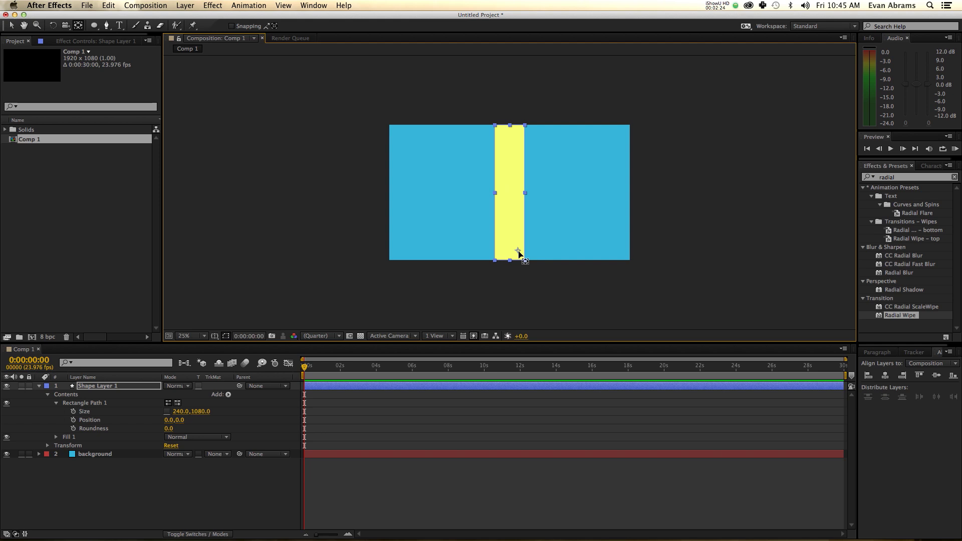
{"action": "key", "text": "super+z"}
{"action": "left_click_drag", "start_coordinate": [515, 262], "coordinate": [512, 262]}
{"action": "key", "text": "v"}
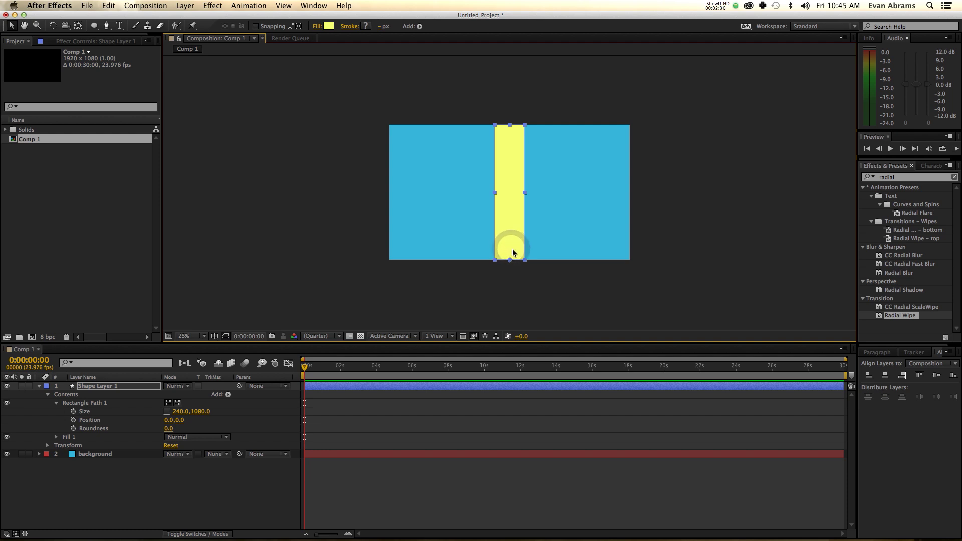
{"action": "left_click", "coordinate": [501, 259]}
{"action": "left_click_drag", "start_coordinate": [501, 259], "coordinate": [396, 259]}
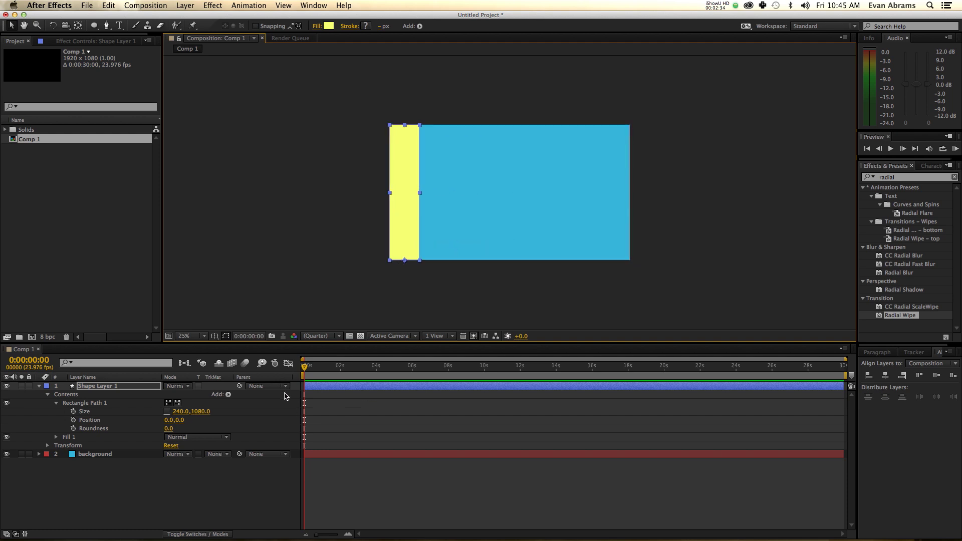
Keyframe the bar's vertical scale from 0% up to 100% over 20 frames
{"action": "left_click", "coordinate": [326, 386]}
{"action": "key", "text": "s"}
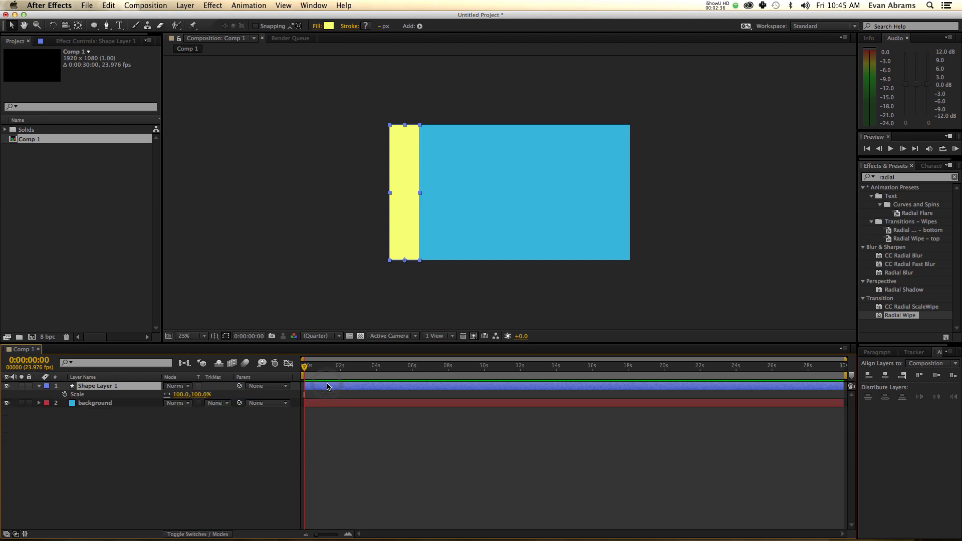
{"action": "left_click", "coordinate": [166, 394]}
{"action": "left_click_drag", "start_coordinate": [180, 395], "coordinate": [198, 395]}
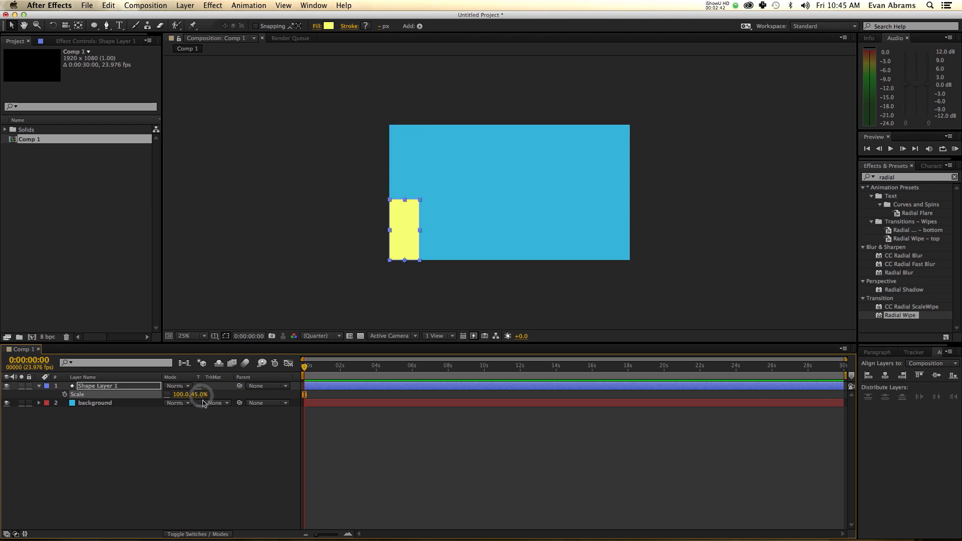
{"action": "left_click", "coordinate": [199, 395]}
{"action": "type", "text": "0"}
{"action": "key", "text": "Return"}
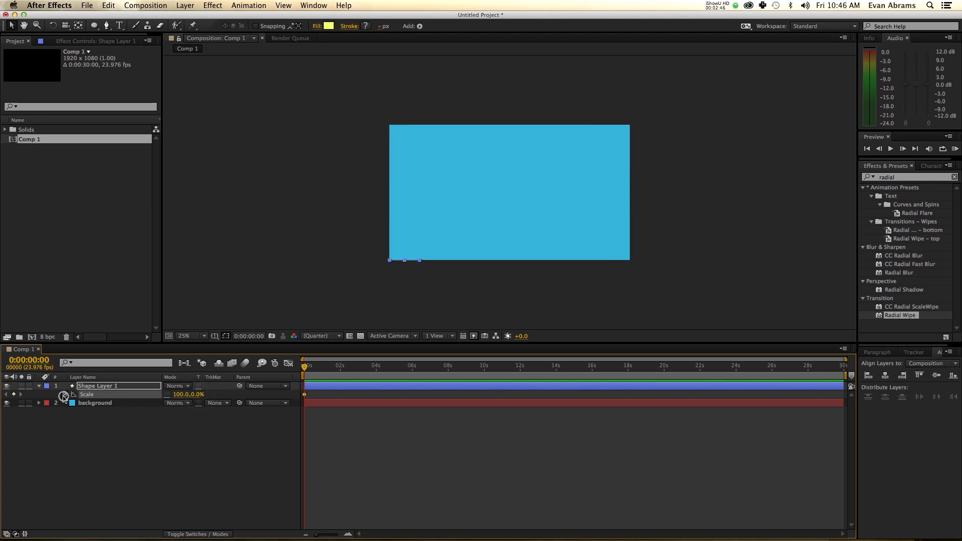
{"action": "left_click", "coordinate": [64, 395]}
{"action": "key", "text": "shift+Page_Down"}
{"action": "key", "text": "shift+Page_Down"}
{"action": "left_click", "coordinate": [199, 395]}
{"action": "type", "text": "100"}
{"action": "key", "text": "Return"}
Stop the preview at frame 20 and duplicate Shape Layer 1 into Shape Layer 2
{"action": "left_click_drag", "start_coordinate": [318, 368], "coordinate": [270, 382]}
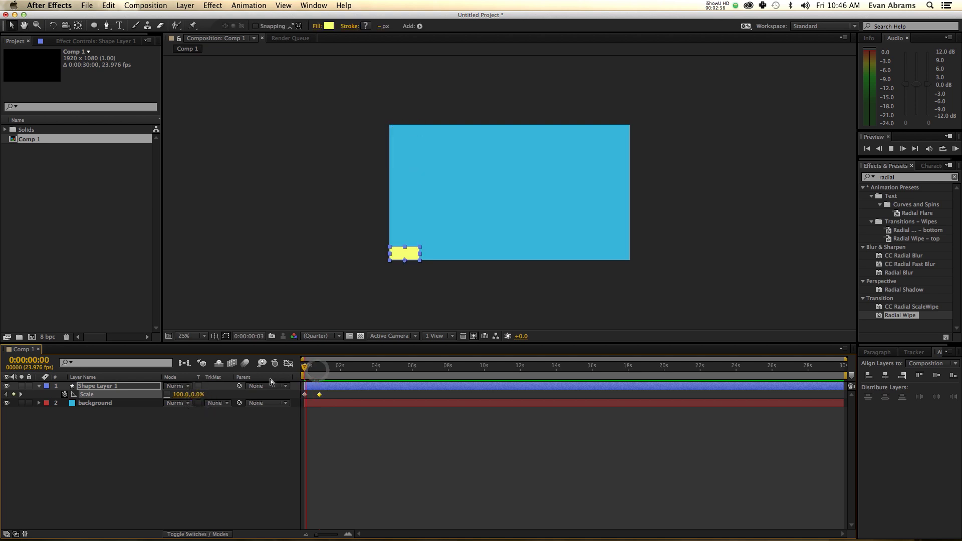
{"action": "key", "text": "space"}
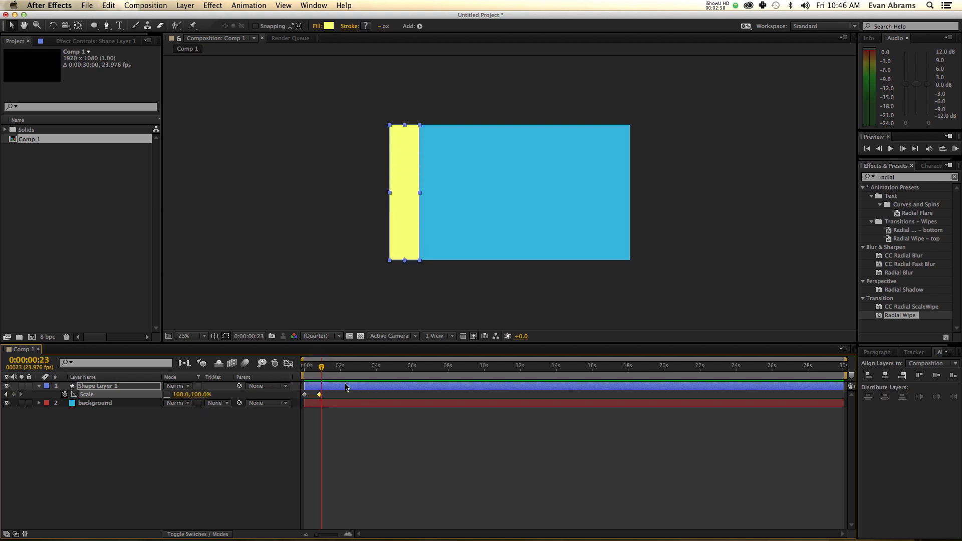
{"action": "left_click_drag", "start_coordinate": [324, 371], "coordinate": [319, 371]}
{"action": "left_click", "coordinate": [345, 419]}
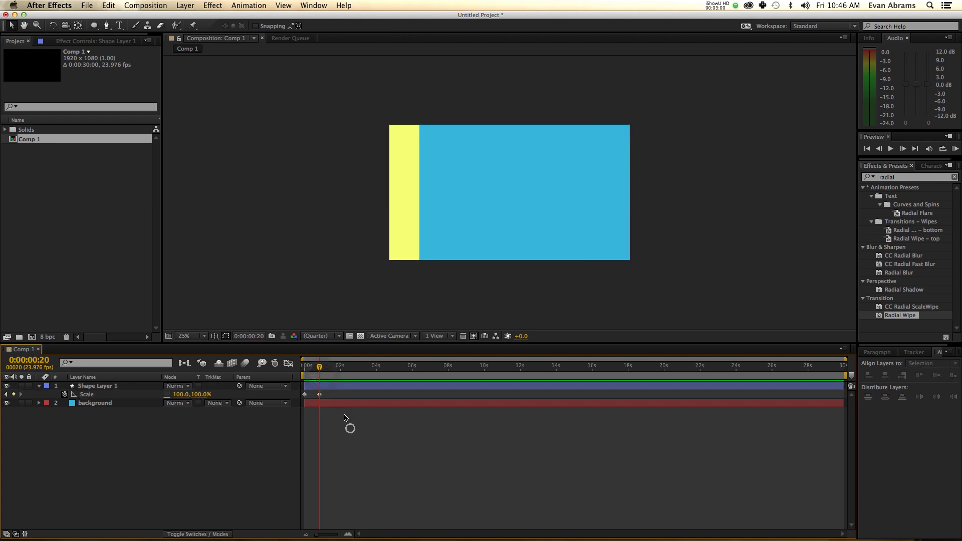
{"action": "left_click", "coordinate": [329, 388]}
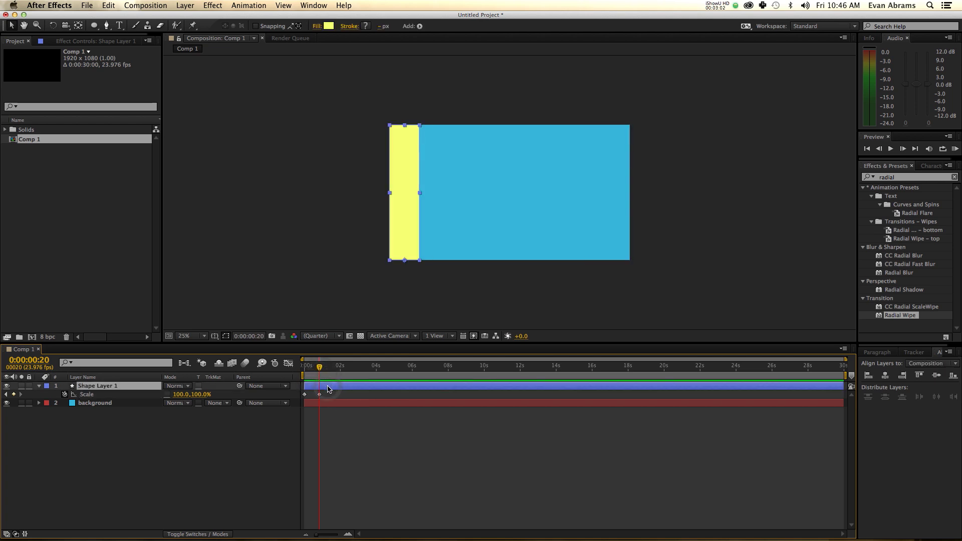
{"action": "key", "text": "super+d"}
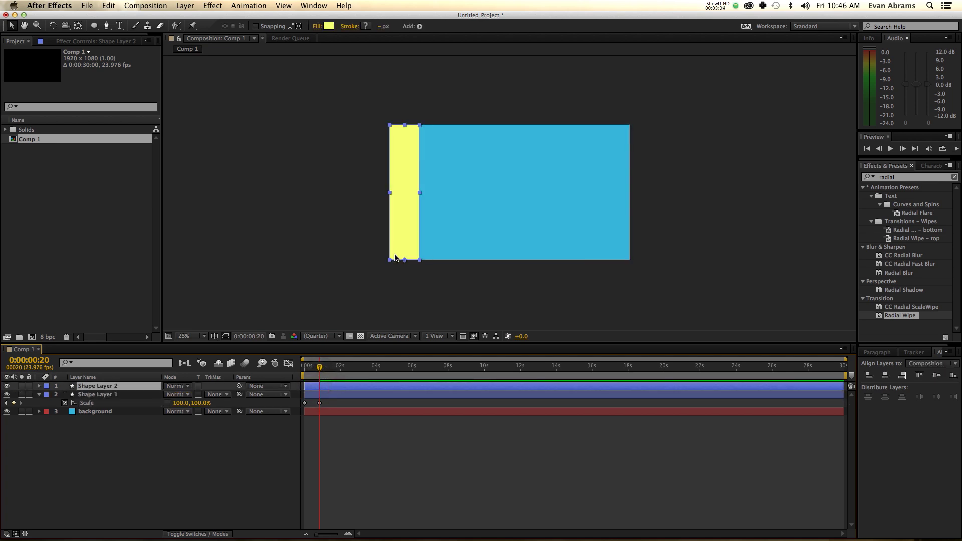
Duplicate and slide bar copies right until eight bars span the frame, the last flush right
{"action": "mouse_move", "coordinate": [403, 254]}
{"action": "left_mouse_down"}
{"action": "mouse_move", "coordinate": [455, 245]}
{"action": "mouse_move", "coordinate": [427, 256]}
{"action": "mouse_move", "coordinate": [605, 259]}
{"action": "mouse_move", "coordinate": [573, 263]}
{"action": "left_mouse_up"}
{"action": "key", "text": "super+d"}
{"action": "key", "text": "super+d"}
{"action": "key", "text": "super+d"}
{"action": "key", "text": "super+d"}
{"action": "key", "text": "super+d"}
{"action": "left_click_drag", "start_coordinate": [575, 259], "coordinate": [606, 260]}
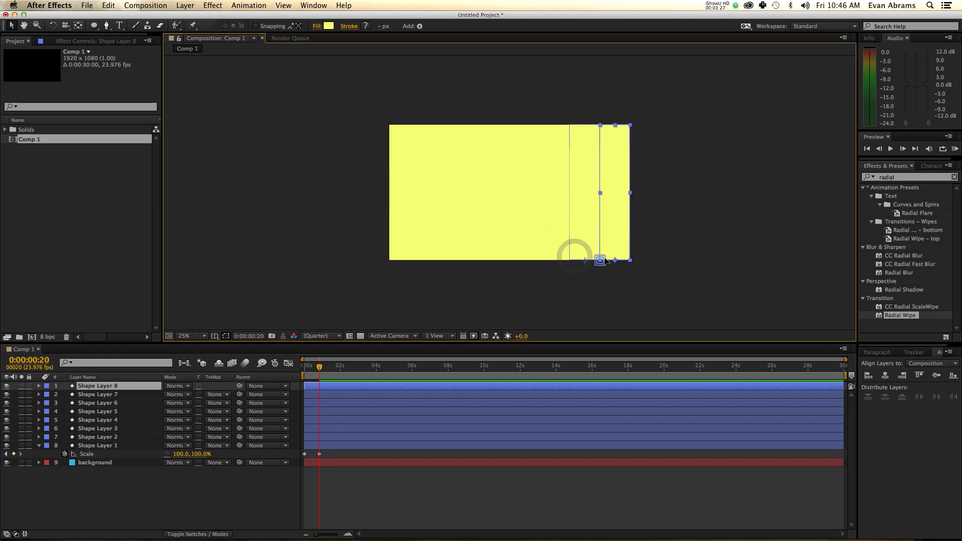
Preview the eight bars growing from the first frame
{"action": "left_click", "coordinate": [379, 501]}
{"action": "key", "text": "Home"}
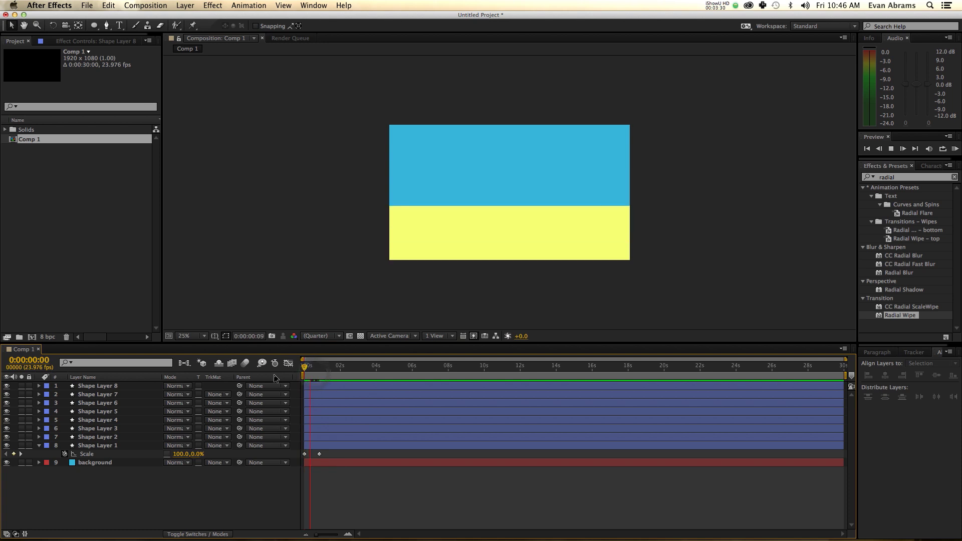
{"action": "key", "text": "space"}
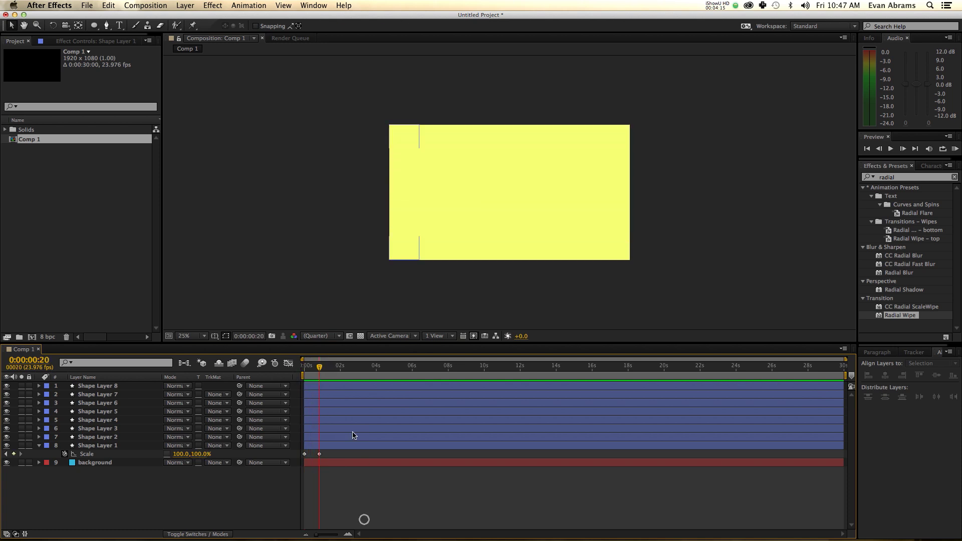
{"action": "left_click", "coordinate": [365, 520]}
Select Shape Layers 1–8 at the first frame and trim them to a brief sliver
{"action": "left_click", "coordinate": [317, 371]}
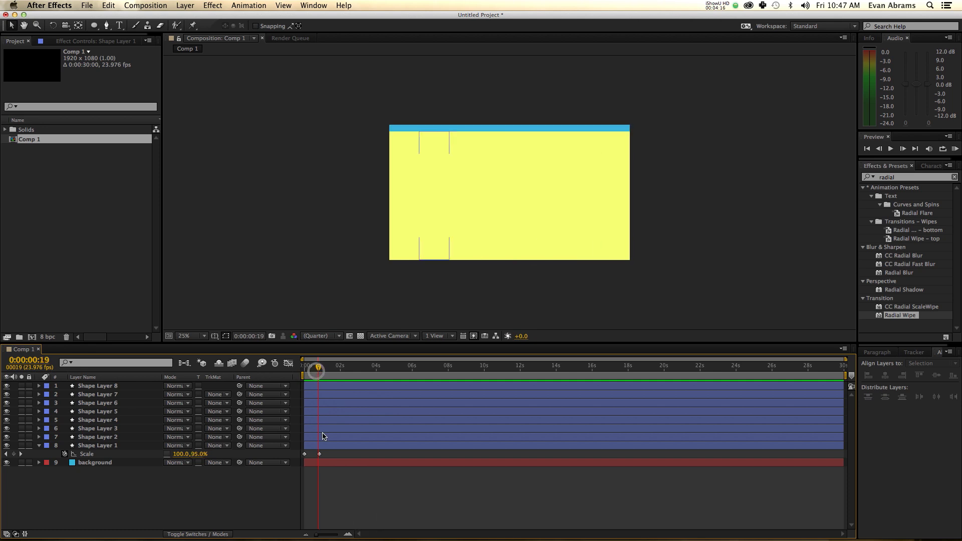
{"action": "left_click", "coordinate": [327, 446]}
{"action": "left_click", "coordinate": [326, 386], "text": "shift"}
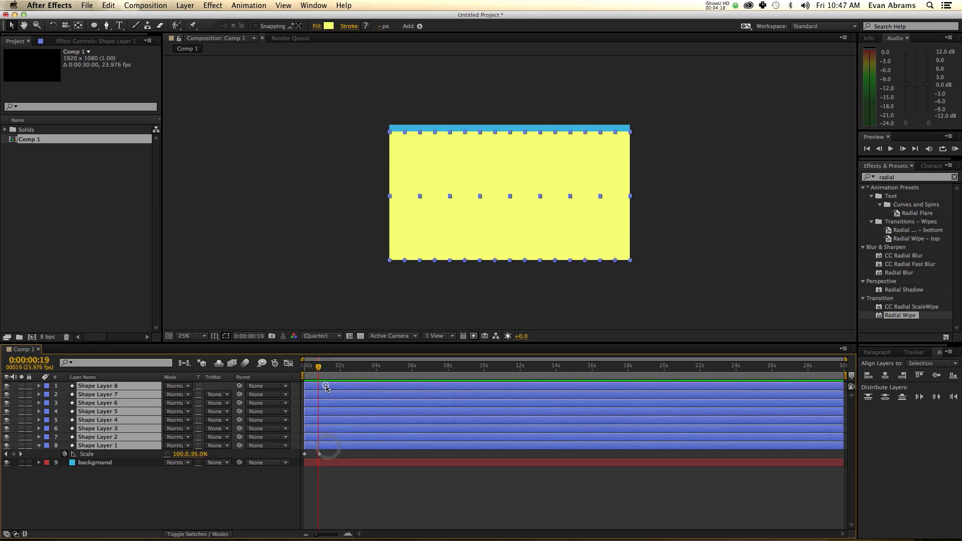
{"action": "left_click", "coordinate": [305, 370]}
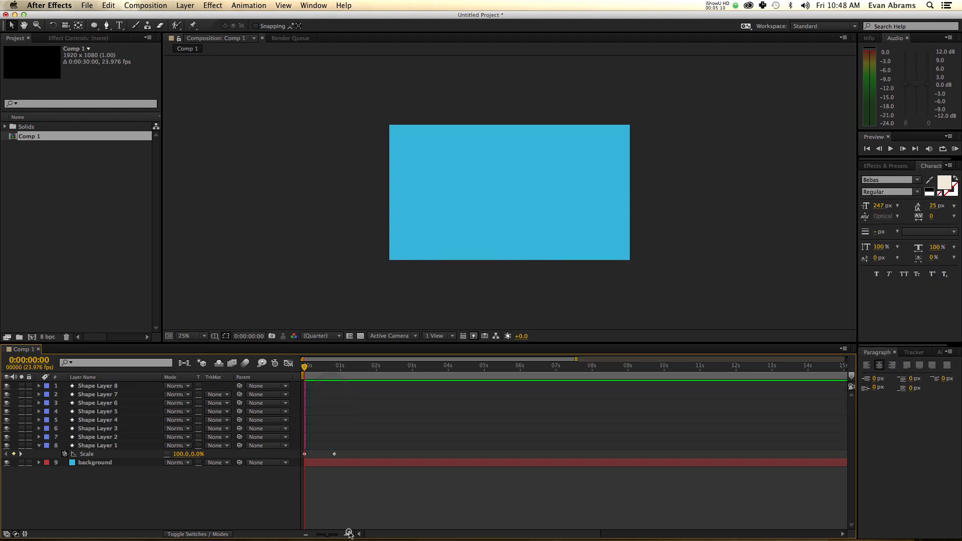
{"action": "left_click", "coordinate": [348, 535]}
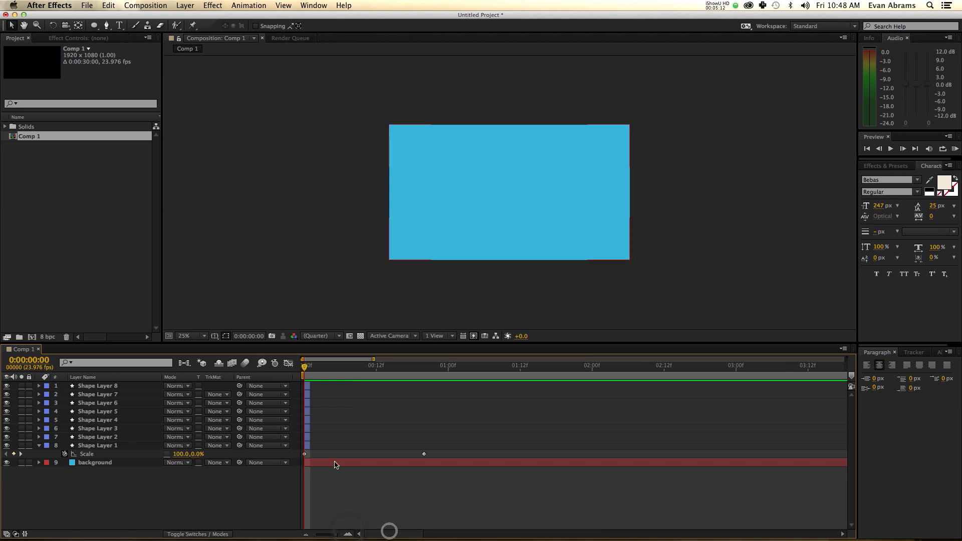
{"action": "left_click", "coordinate": [308, 446]}
{"action": "left_click", "coordinate": [307, 436]}
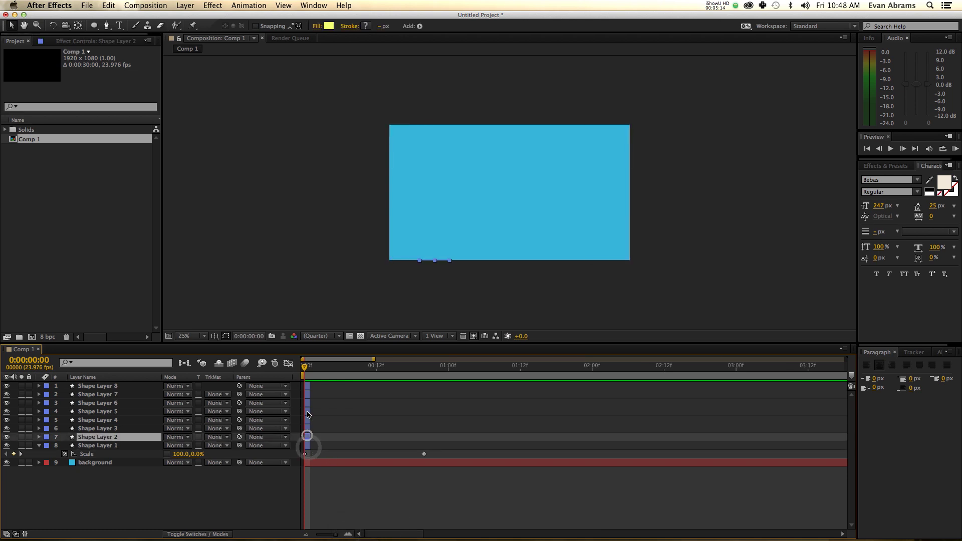
{"action": "left_click", "coordinate": [99, 446]}
{"action": "left_click", "coordinate": [102, 390]}
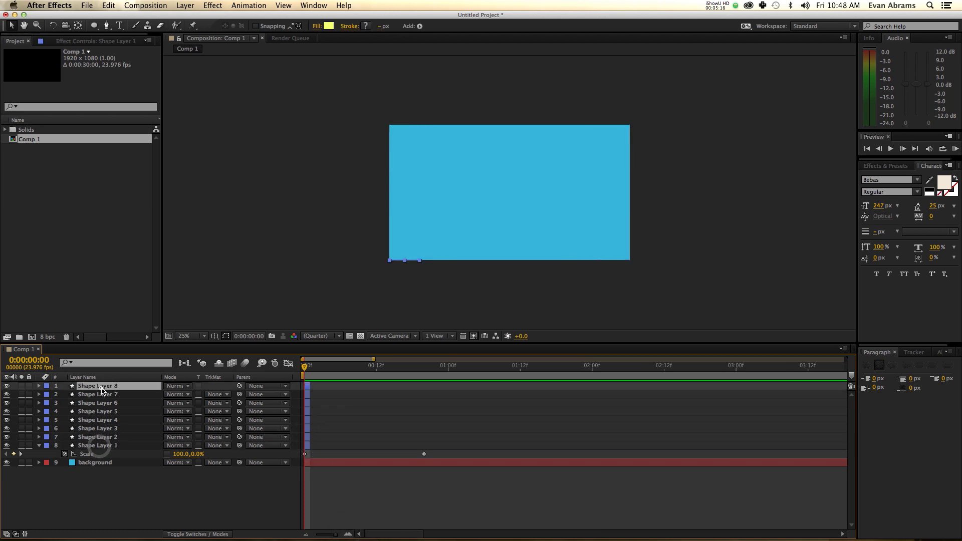
{"action": "left_click", "coordinate": [115, 446], "text": "shift"}
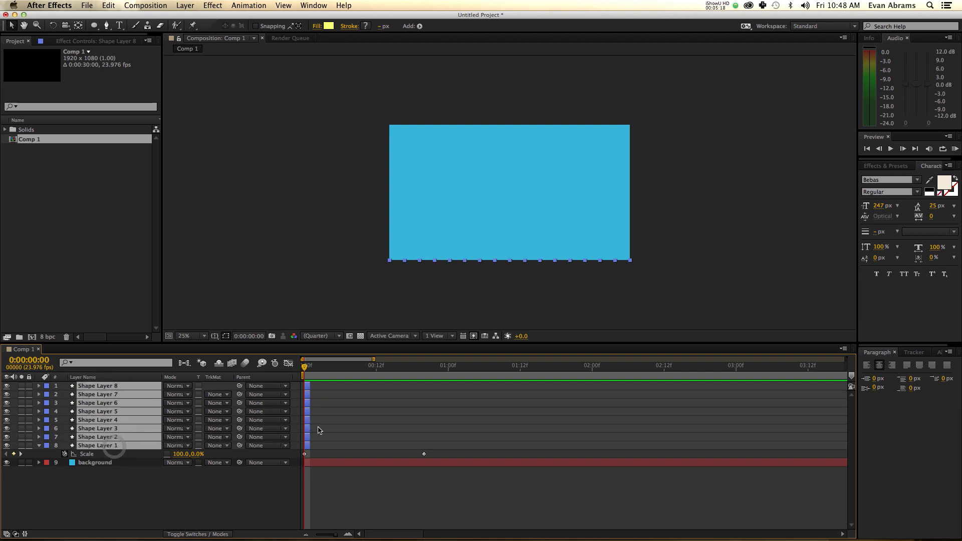
{"action": "mouse_move", "coordinate": [311, 387]}
{"action": "left_mouse_down"}
{"action": "mouse_move", "coordinate": [326, 388]}
{"action": "mouse_move", "coordinate": [310, 391]}
{"action": "left_mouse_up"}
{"action": "left_click_drag", "start_coordinate": [315, 386], "coordinate": [310, 408]}
{"action": "left_click", "coordinate": [193, 501]}
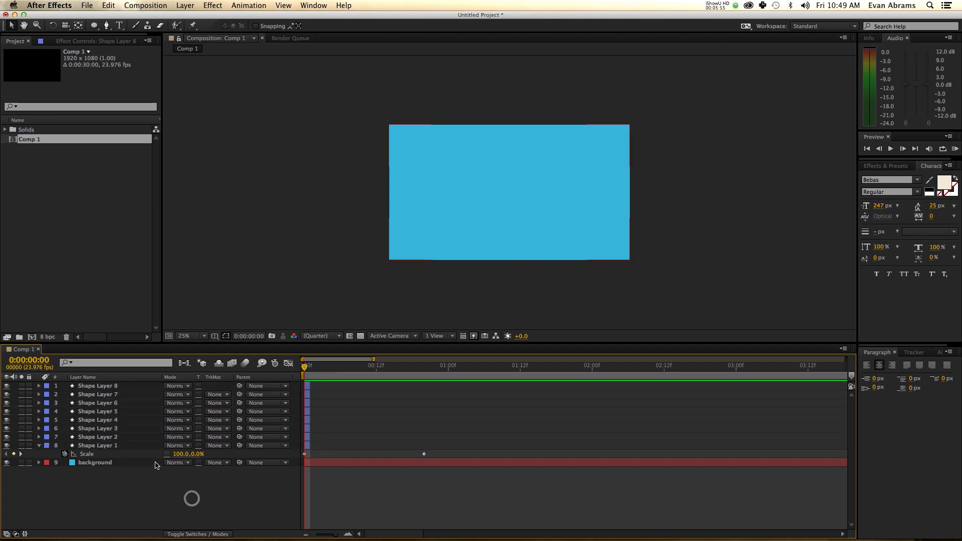
{"action": "left_click", "coordinate": [120, 446]}
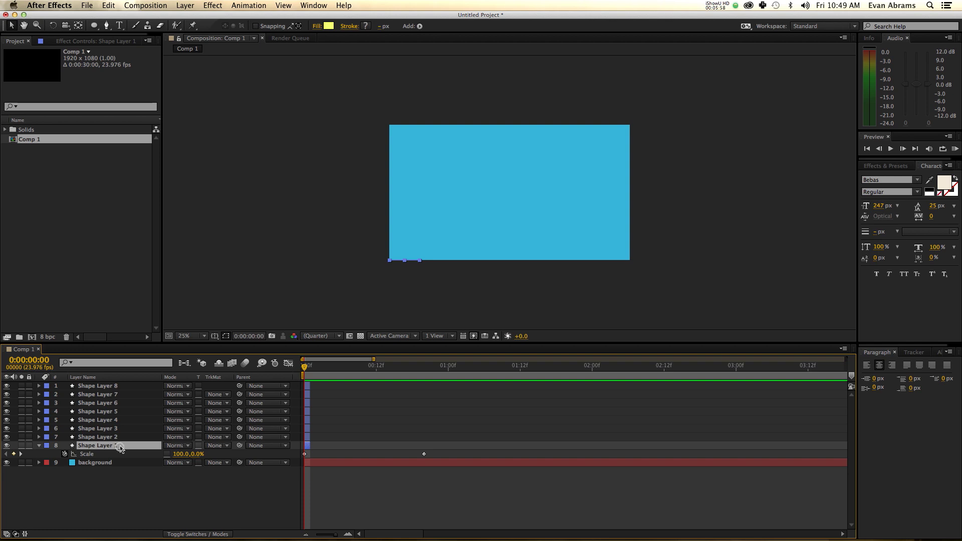
{"action": "left_click", "coordinate": [120, 389], "text": "shift"}
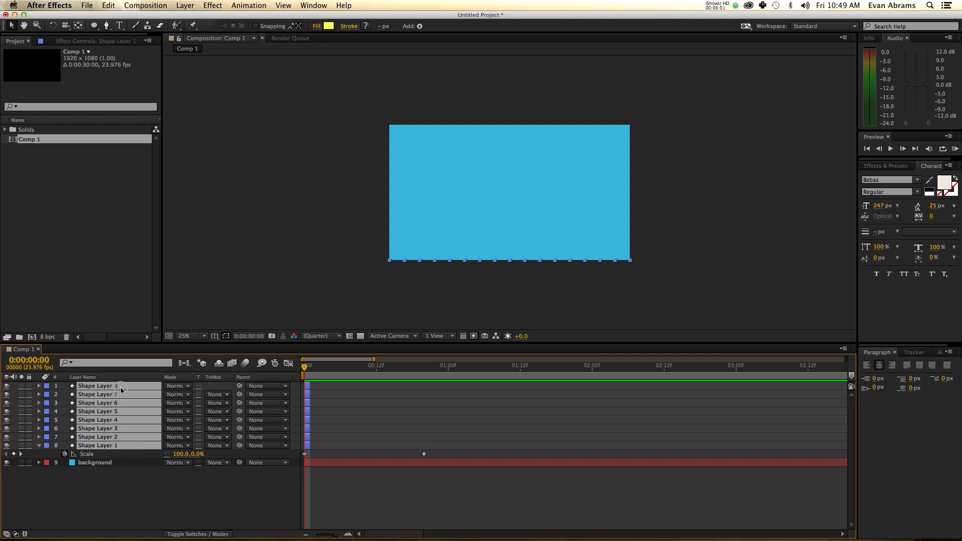
{"action": "left_click", "coordinate": [121, 502]}
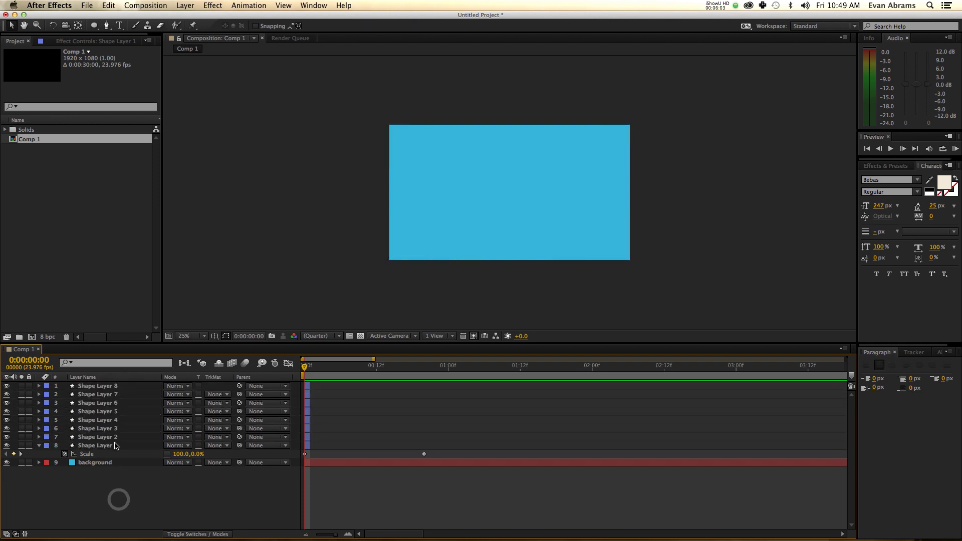
{"action": "left_click", "coordinate": [115, 445]}
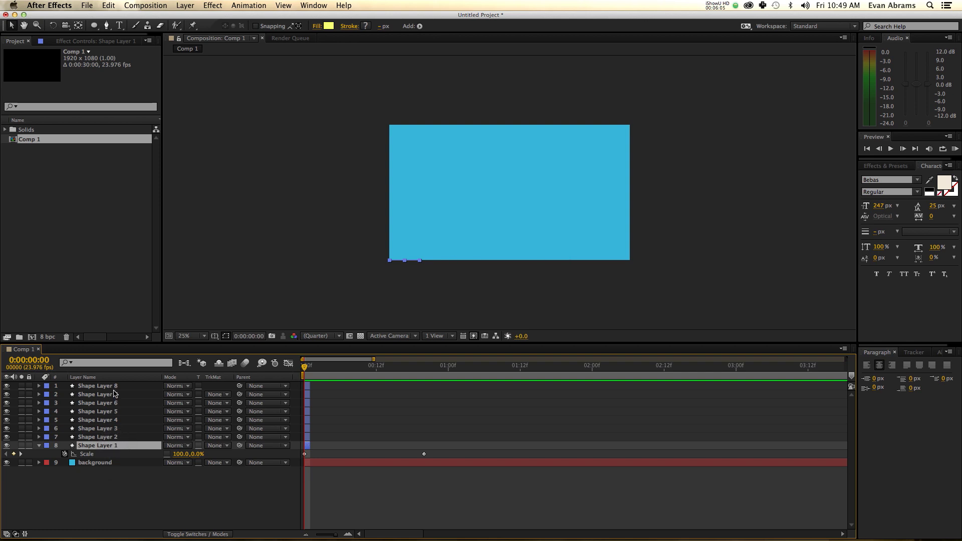
{"action": "left_click", "coordinate": [114, 387], "text": "shift"}
{"action": "left_click", "coordinate": [127, 502]}
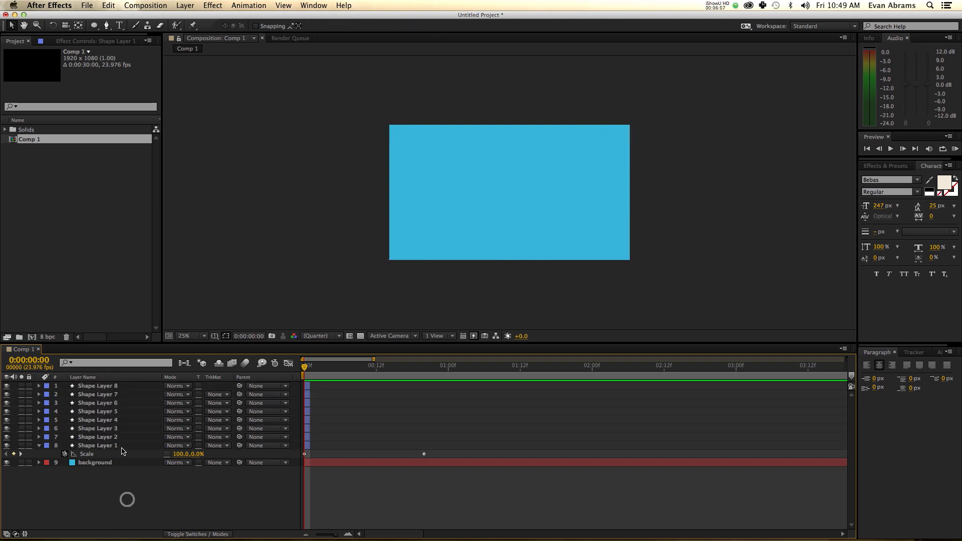
{"action": "left_click", "coordinate": [120, 446]}
{"action": "left_click", "coordinate": [120, 437], "text": "shift"}
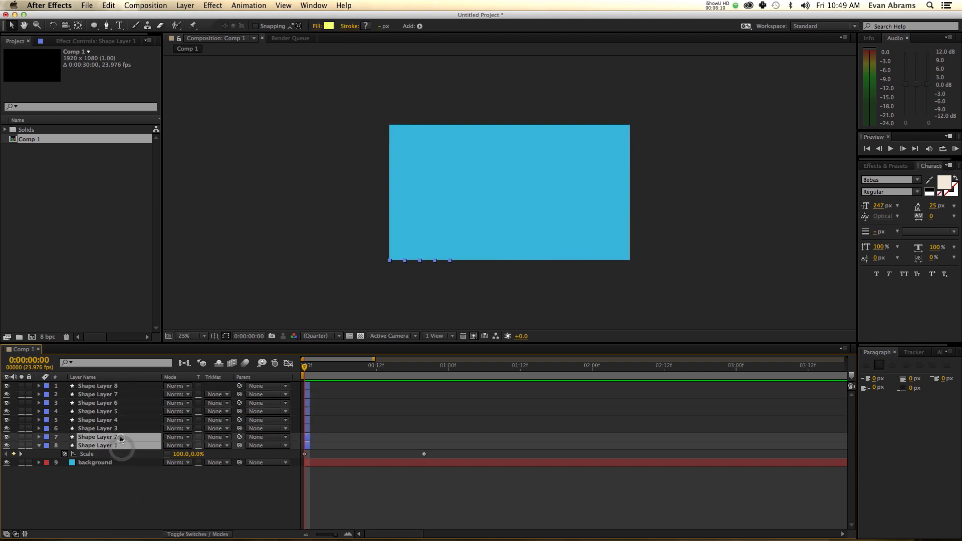
{"action": "left_click", "coordinate": [119, 429], "text": "shift"}
{"action": "left_click", "coordinate": [117, 420], "text": "shift"}
{"action": "left_click", "coordinate": [119, 411], "text": "shift"}
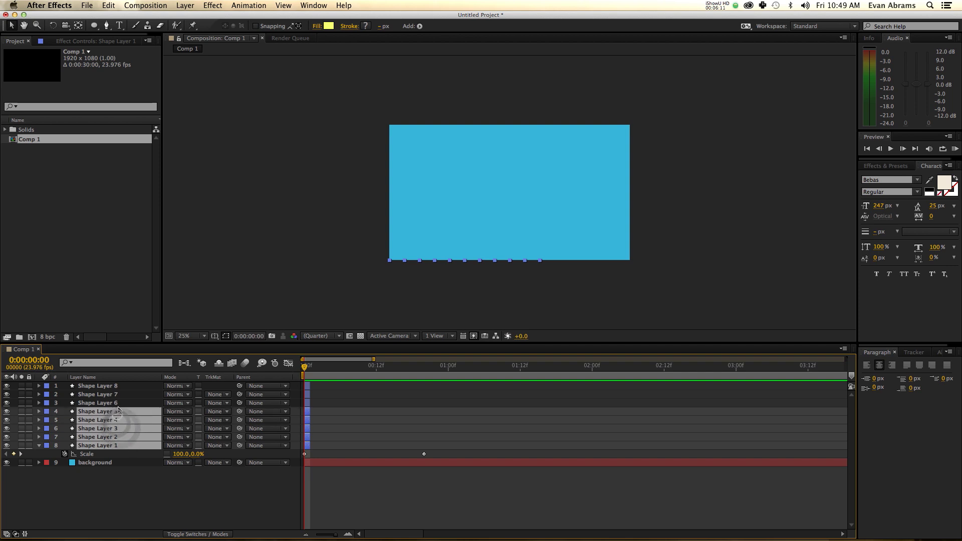
{"action": "left_click", "coordinate": [121, 404], "text": "shift"}
{"action": "left_click", "coordinate": [120, 394], "text": "shift"}
{"action": "left_click", "coordinate": [119, 386], "text": "shift"}
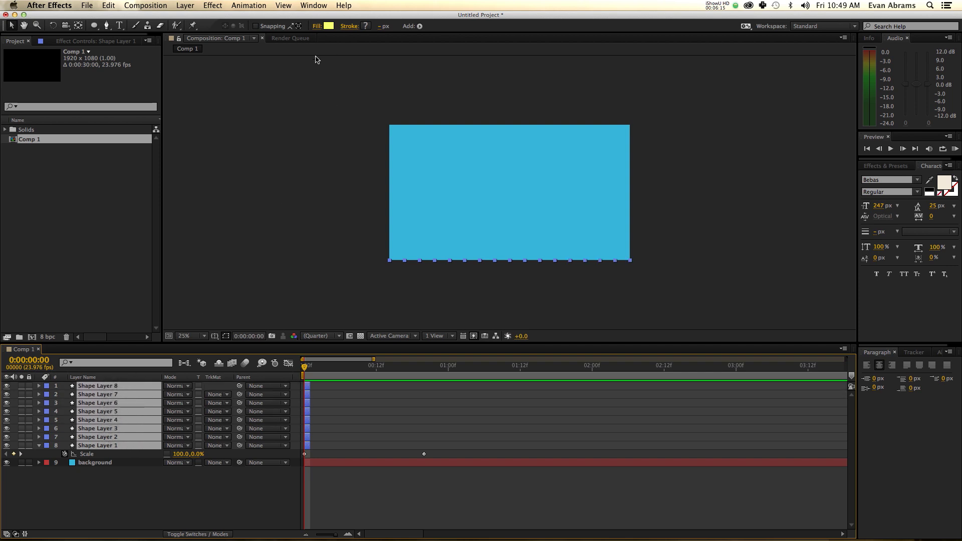
{"action": "left_click", "coordinate": [255, 5]}
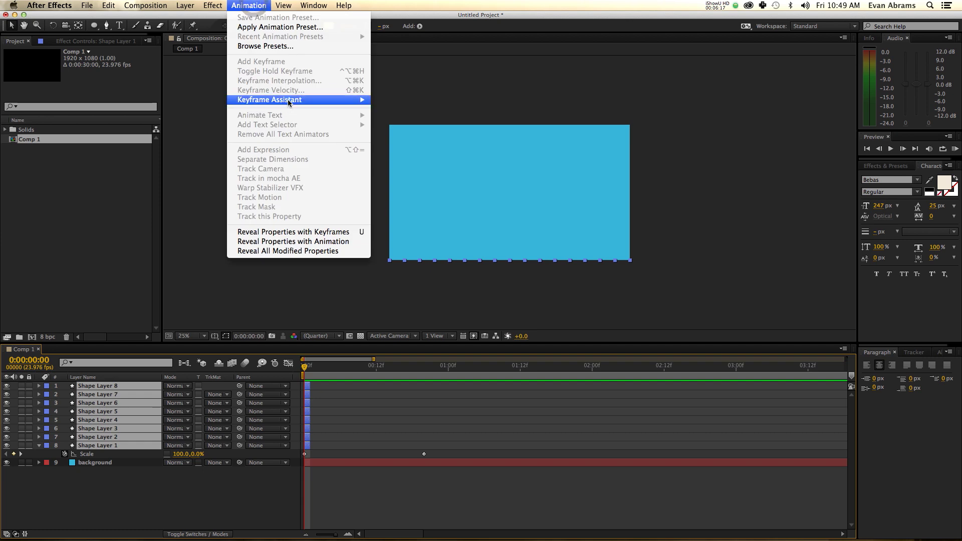
Try Sequence Layers on the bar layers, then undo it and clear the selection
{"action": "mouse_move", "coordinate": [308, 102]}
{"action": "left_click", "coordinate": [410, 168]}
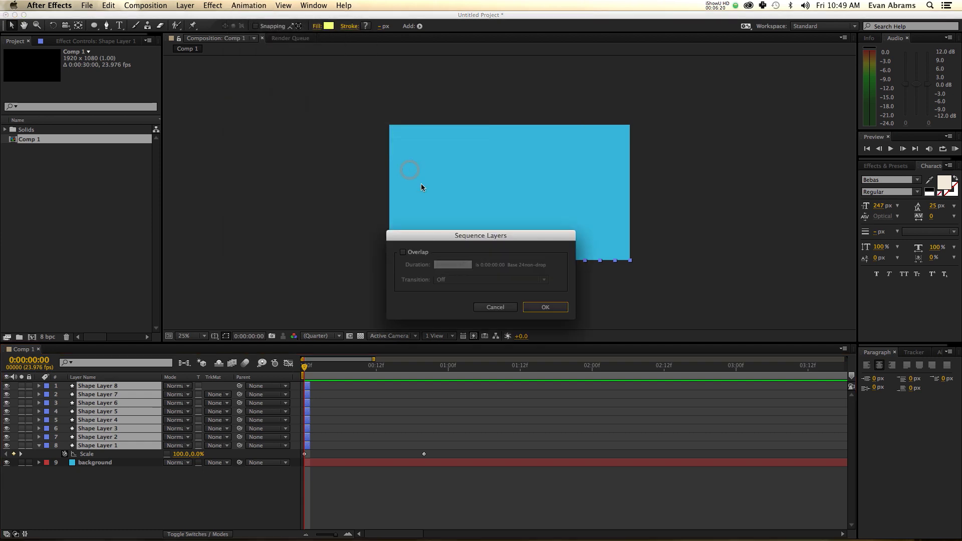
{"action": "left_click", "coordinate": [548, 307]}
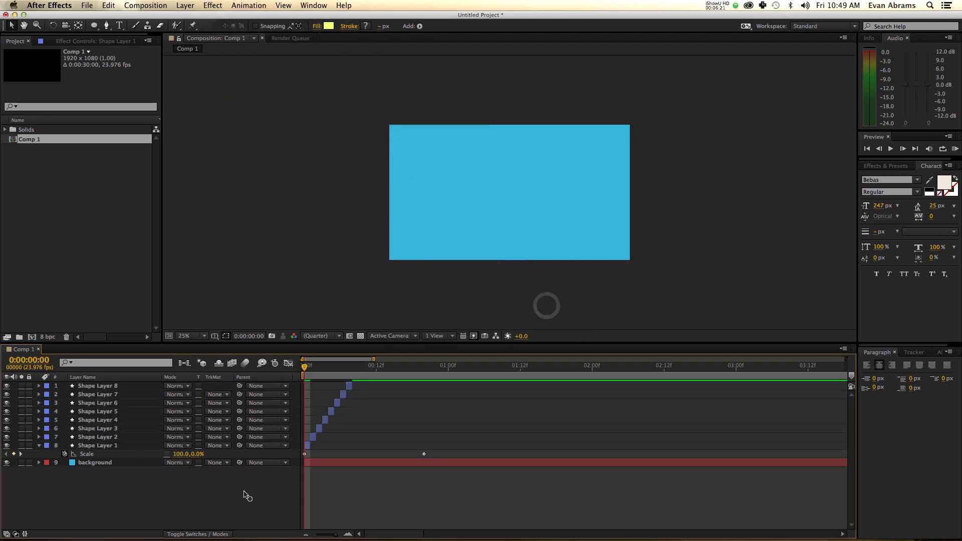
{"action": "left_click", "coordinate": [116, 446]}
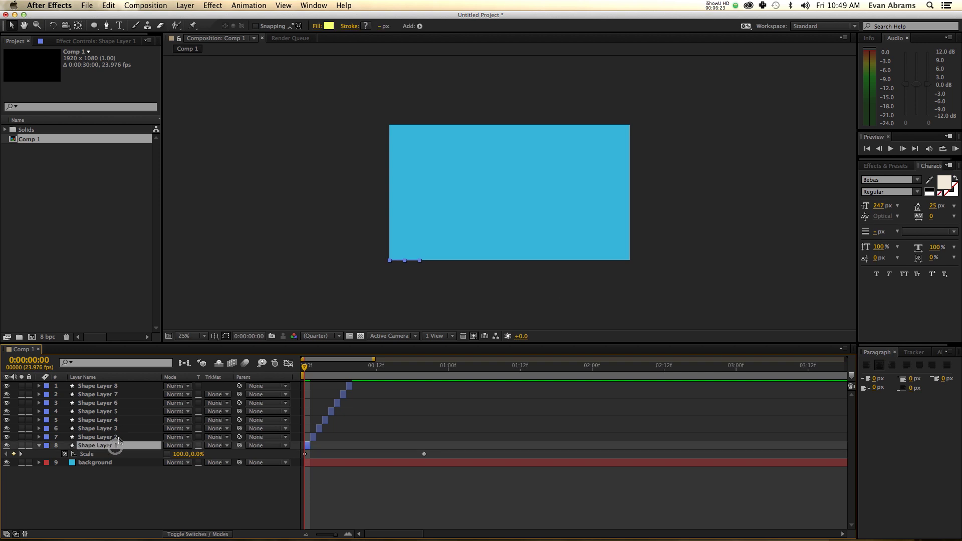
{"action": "left_click", "coordinate": [118, 438]}
{"action": "left_click", "coordinate": [119, 430]}
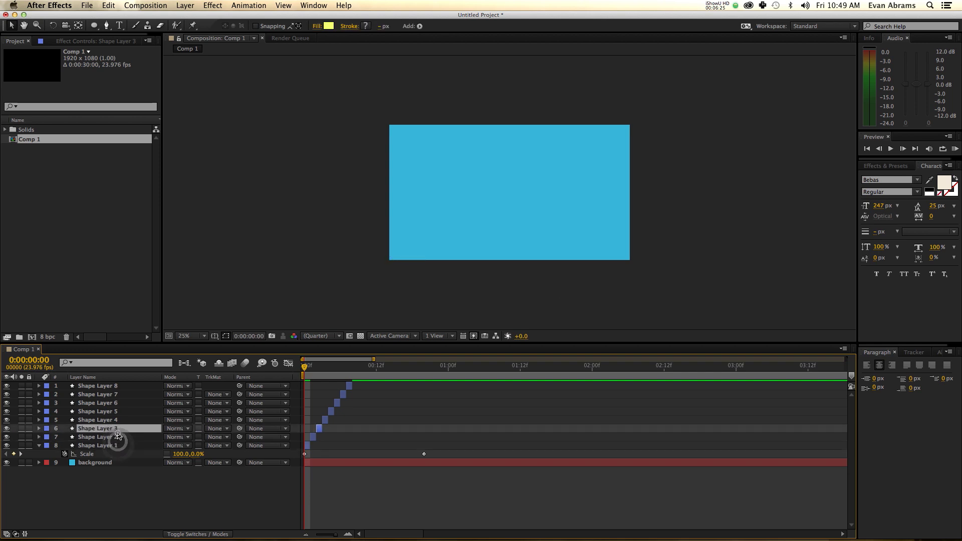
{"action": "key", "text": "super+z"}
{"action": "left_click", "coordinate": [157, 508]}
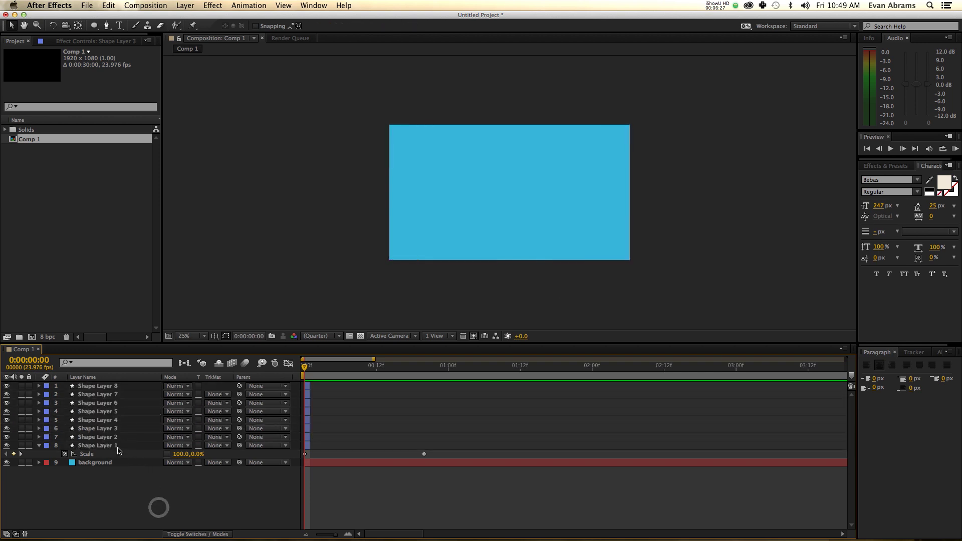
Select all eight shape layers, Shape Layer 1 first
{"action": "left_click", "coordinate": [117, 448]}
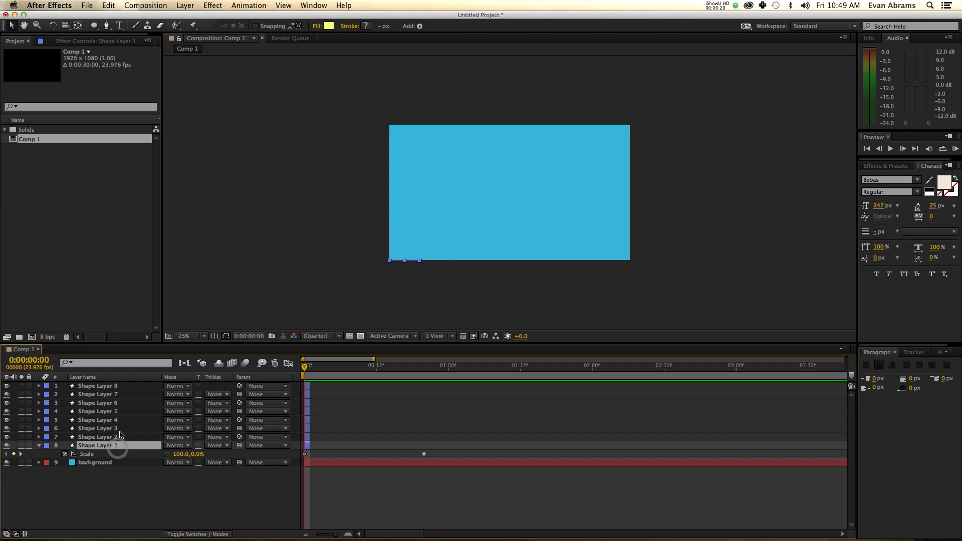
{"action": "left_click", "coordinate": [118, 430], "text": "super"}
{"action": "left_click", "coordinate": [118, 412], "text": "super"}
{"action": "left_click", "coordinate": [120, 404], "text": "super"}
{"action": "left_click", "coordinate": [119, 395], "text": "super"}
{"action": "left_click", "coordinate": [120, 437], "text": "super"}
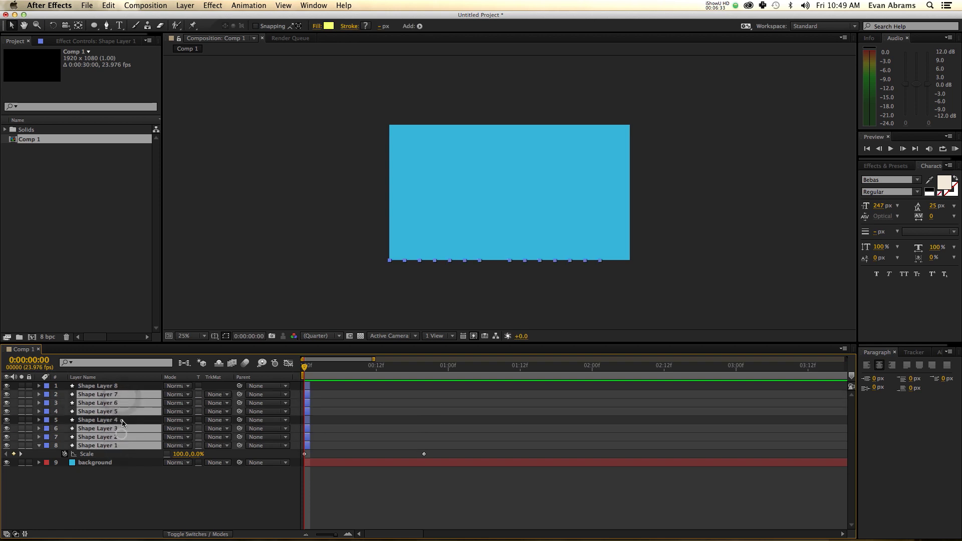
{"action": "left_click", "coordinate": [122, 421], "text": "super"}
{"action": "left_click", "coordinate": [123, 386], "text": "super"}
Sequence the selected layers, check frame 7, then undo back to frame 0
{"action": "left_click", "coordinate": [249, 5]}
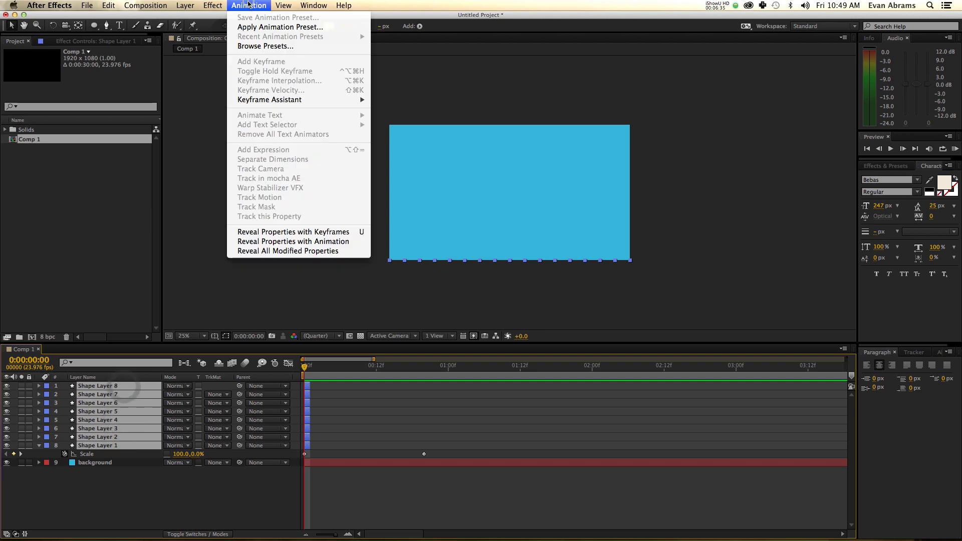
{"action": "mouse_move", "coordinate": [311, 99]}
{"action": "left_click", "coordinate": [423, 167]}
{"action": "left_click", "coordinate": [559, 307]}
{"action": "left_click", "coordinate": [412, 469]}
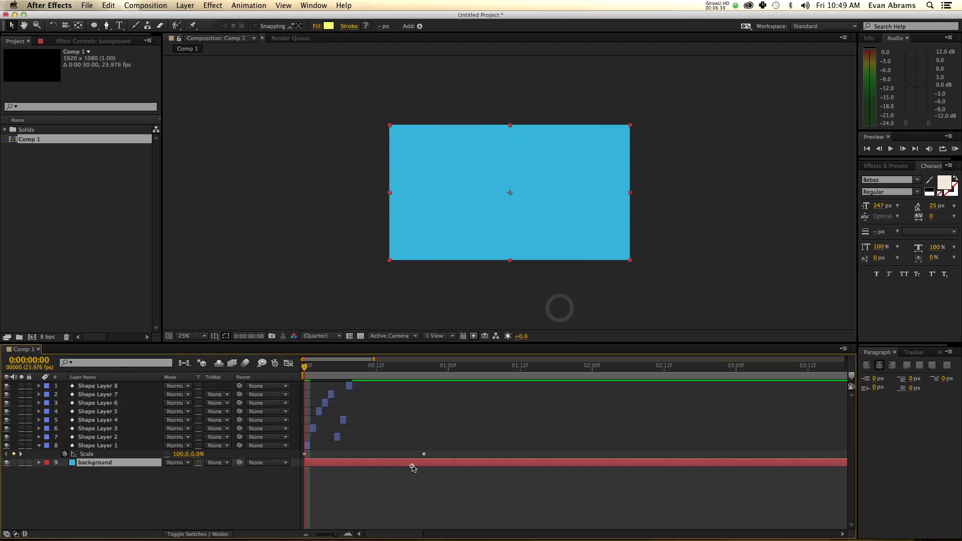
{"action": "left_click_drag", "start_coordinate": [306, 367], "coordinate": [331, 375]}
{"action": "key", "text": "ctrl+z"}
{"action": "key", "text": "Home"}
{"action": "left_click", "coordinate": [168, 500]}
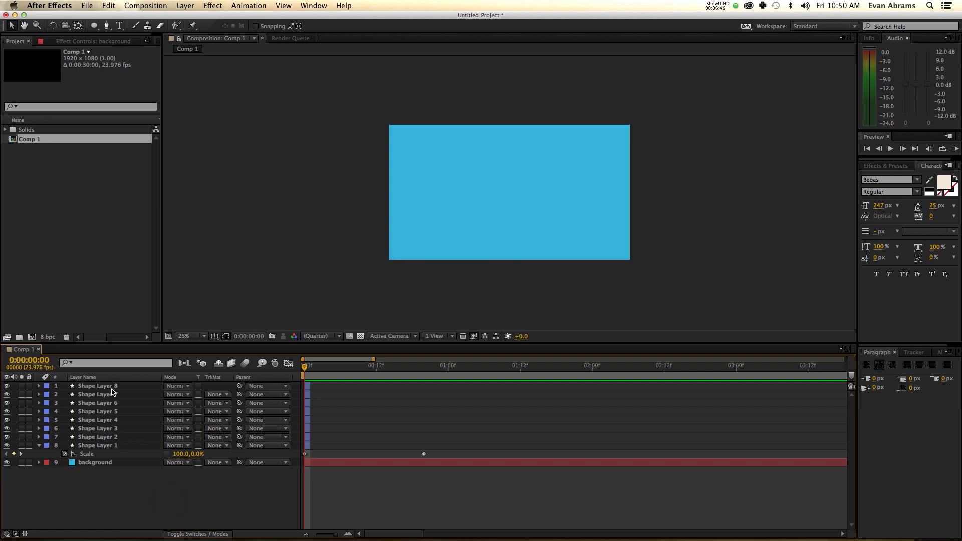
Sequence Shape Layers 8 through 1, then undo it and deselect all layers
{"action": "left_click", "coordinate": [111, 388]}
{"action": "left_click", "coordinate": [116, 445], "text": "shift"}
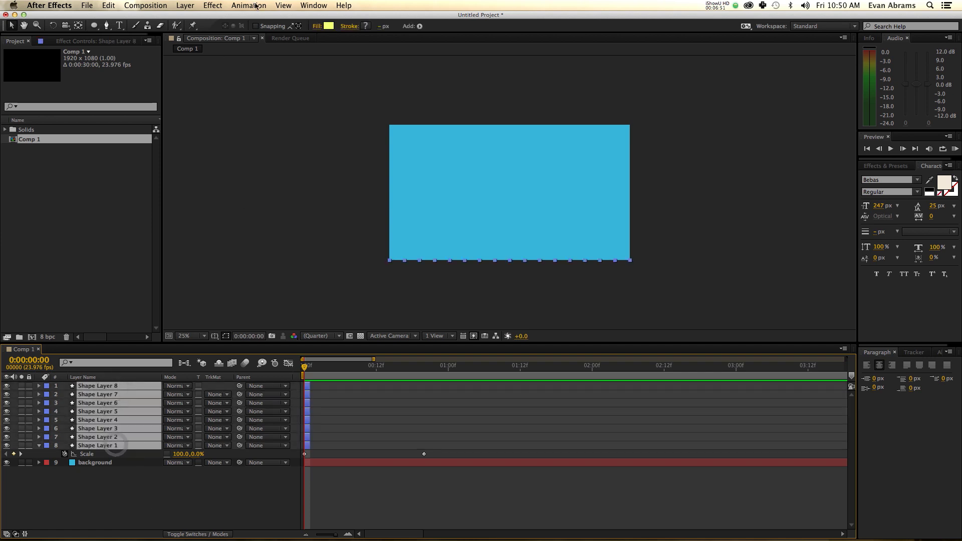
{"action": "left_click", "coordinate": [256, 6]}
{"action": "mouse_move", "coordinate": [270, 100]}
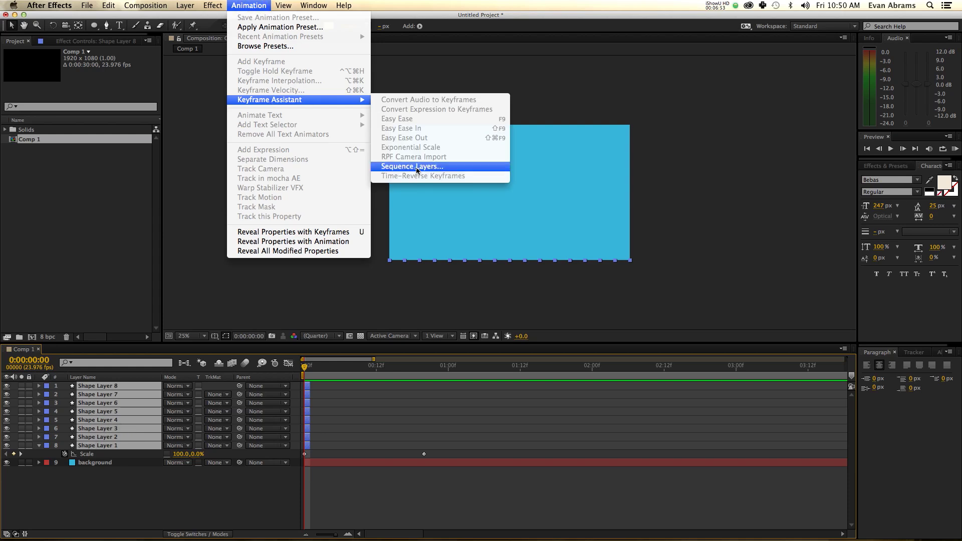
{"action": "left_click", "coordinate": [417, 167]}
{"action": "left_click", "coordinate": [545, 311]}
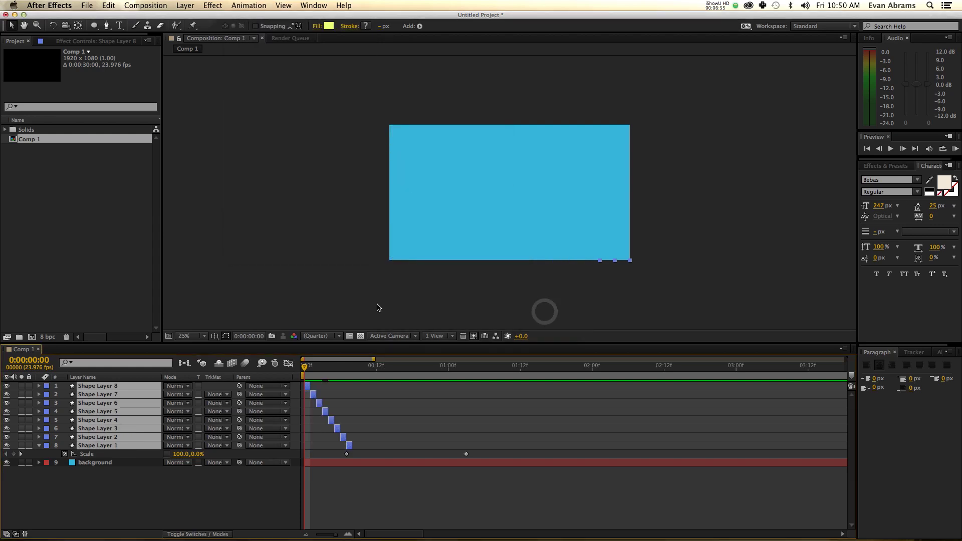
{"action": "key", "text": "super+z"}
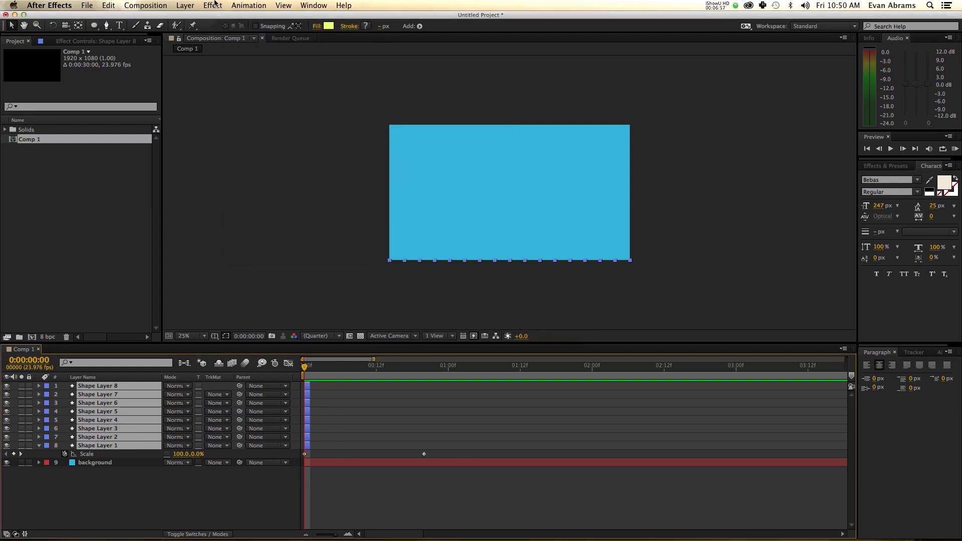
{"action": "left_click", "coordinate": [135, 472]}
Select Shape Layer 1 through Shape Layer 8 and run Sequence Layers on them
{"action": "left_click", "coordinate": [119, 445]}
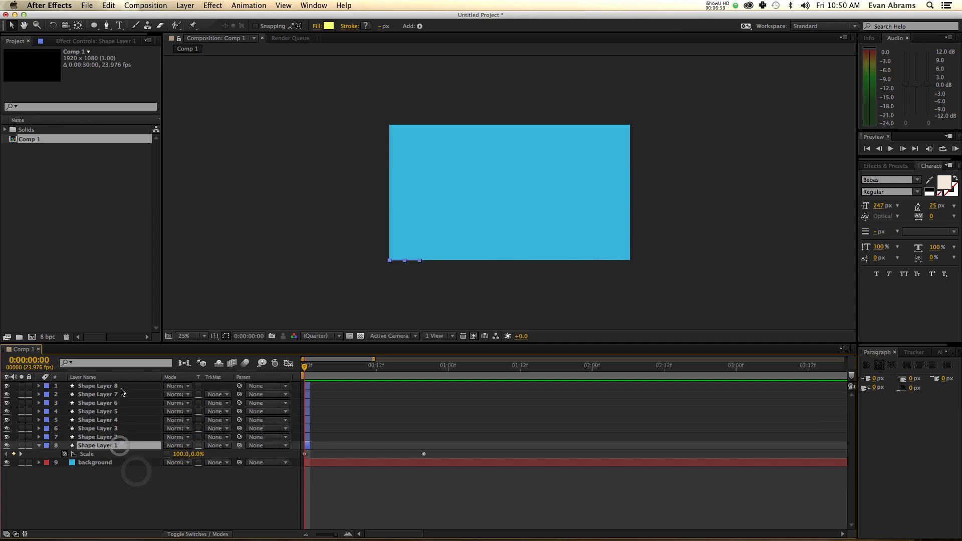
{"action": "left_click", "coordinate": [120, 387], "text": "shift"}
{"action": "left_click", "coordinate": [249, 5]}
{"action": "mouse_move", "coordinate": [296, 100]}
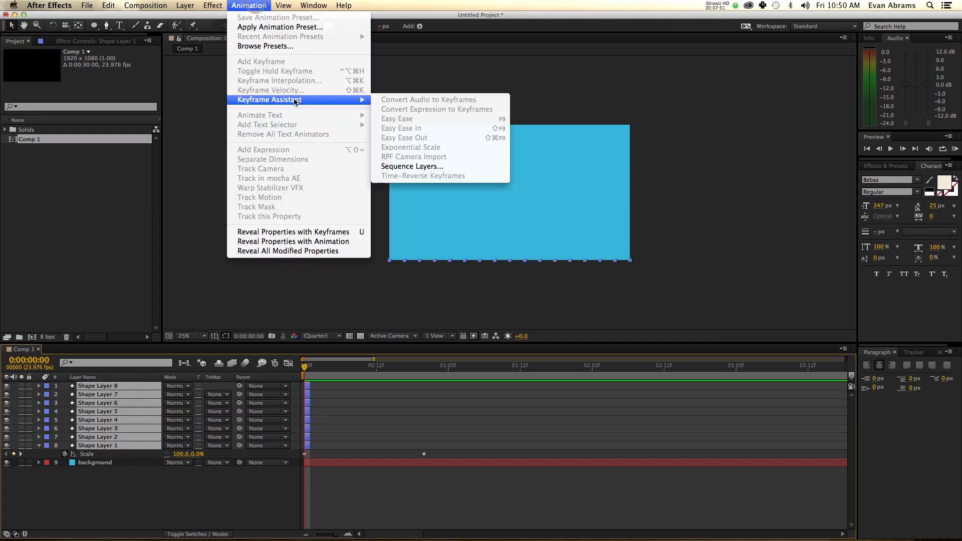
{"action": "left_click", "coordinate": [411, 166]}
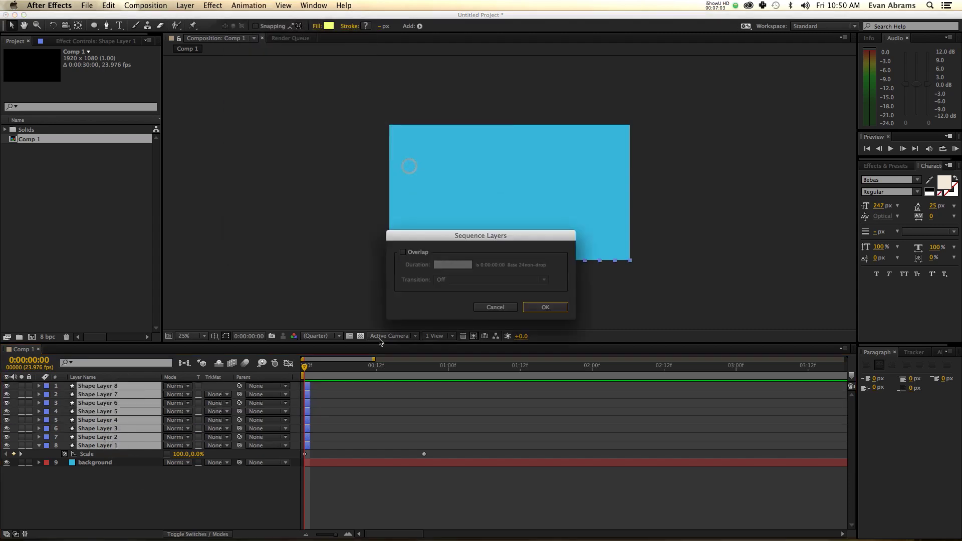
{"action": "left_click", "coordinate": [545, 307]}
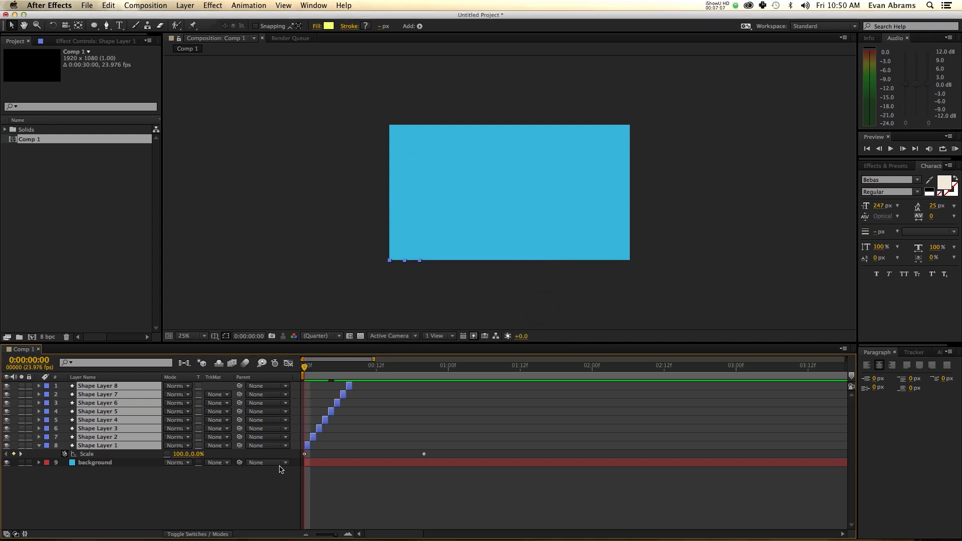
Zoom out and extend the eight bar layers' out points to the comp end, 0:00:29:00
{"action": "left_click_drag", "start_coordinate": [309, 370], "coordinate": [328, 380]}
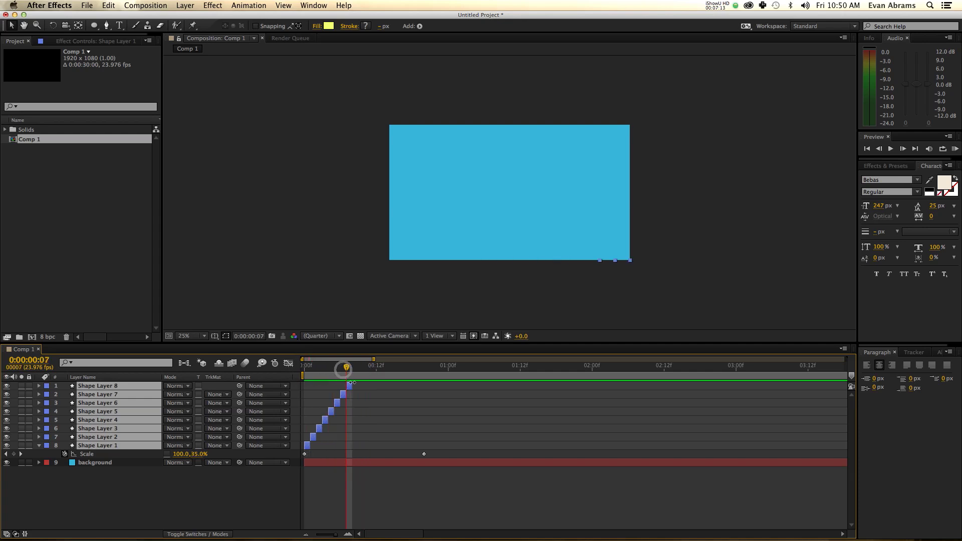
{"action": "key", "text": "semicolon"}
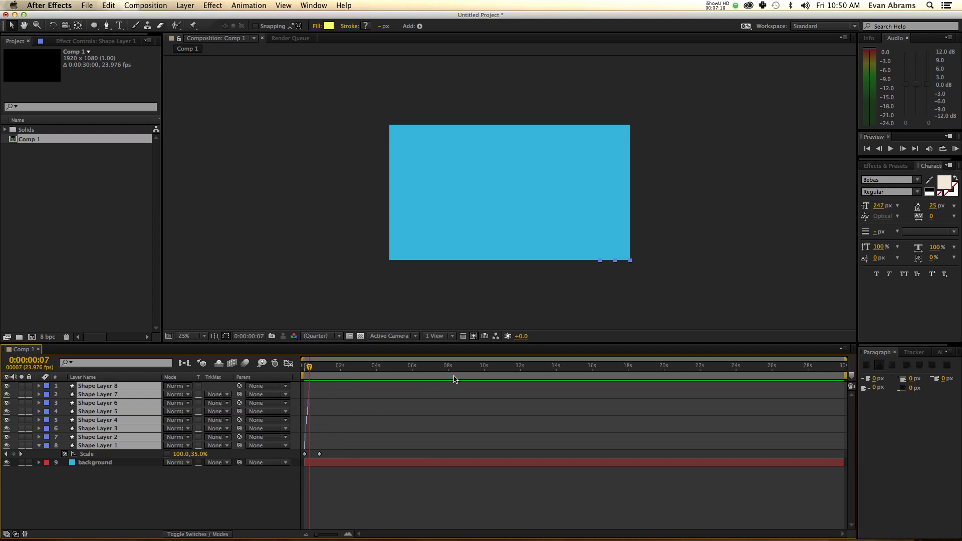
{"action": "key", "text": "End"}
{"action": "key", "text": "alt+bracketright"}
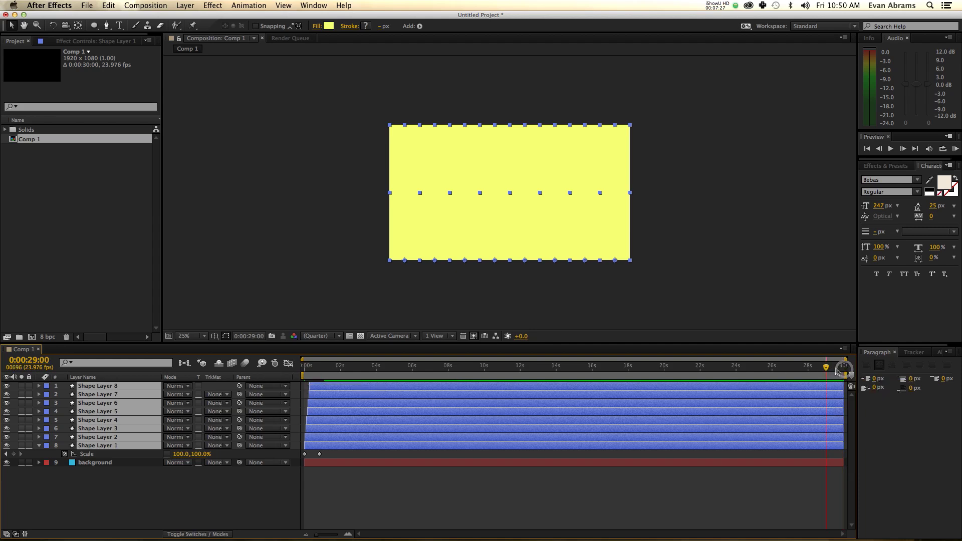
{"action": "left_click_drag", "start_coordinate": [844, 367], "coordinate": [305, 368]}
{"action": "key", "text": "semicolon"}
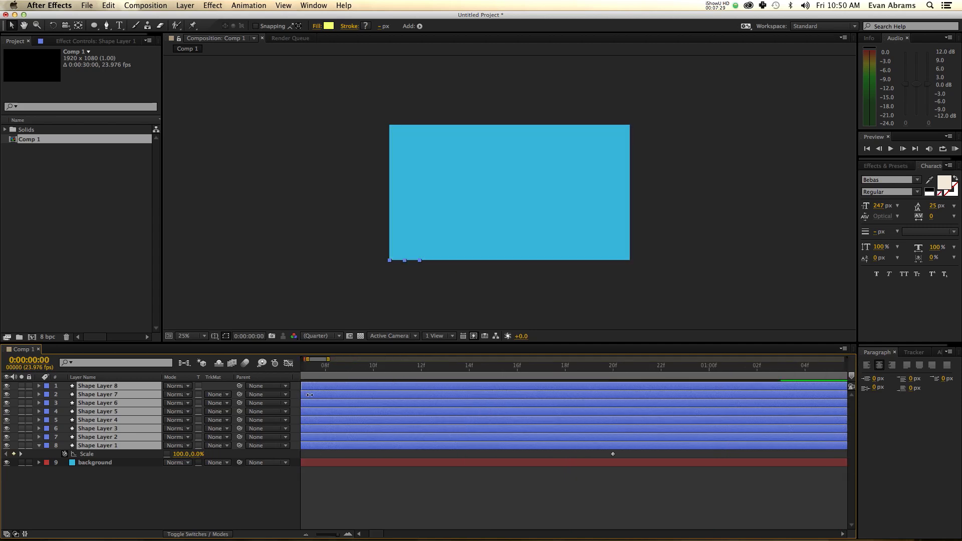
{"action": "key", "text": "space"}
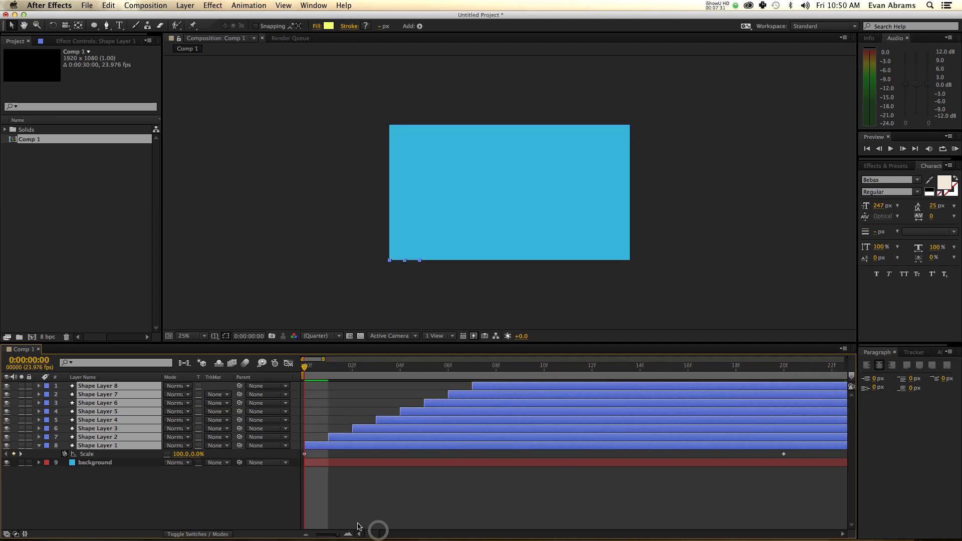
{"action": "key", "text": "space"}
{"action": "left_click", "coordinate": [393, 509]}
{"action": "key", "text": "semicolon"}
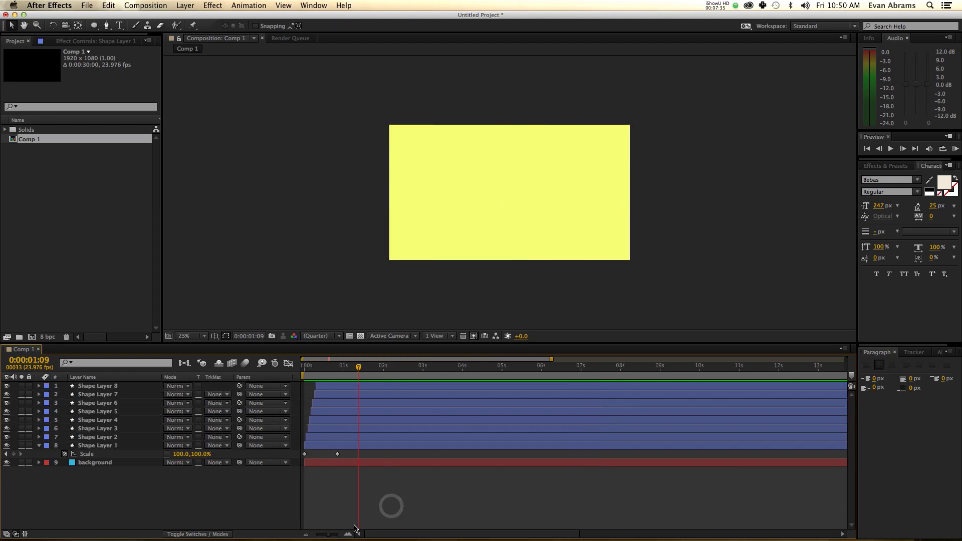
{"action": "key", "text": "space"}
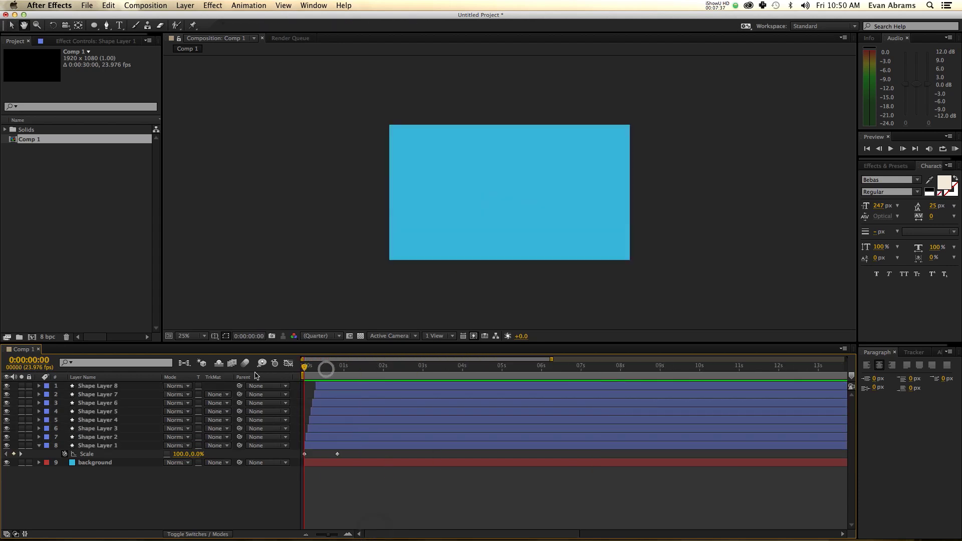
{"action": "key", "text": "space"}
{"action": "key", "text": "semicolon"}
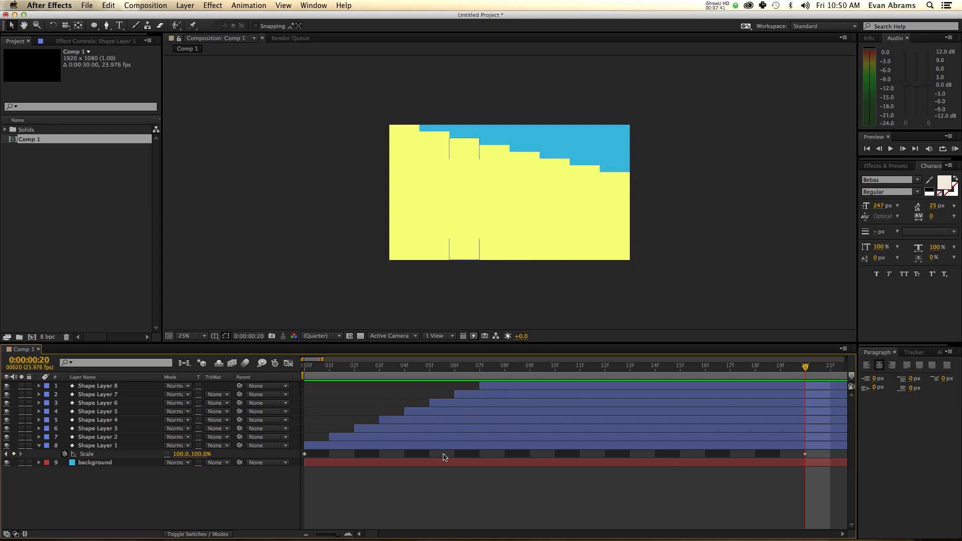
{"action": "key", "text": "semicolon"}
{"action": "left_click_drag", "start_coordinate": [331, 367], "coordinate": [306, 370]}
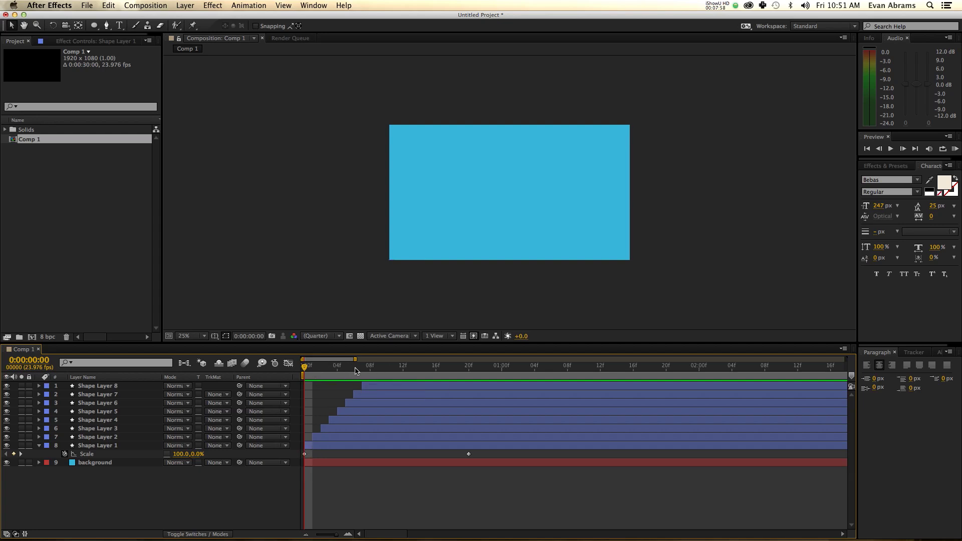
{"action": "left_click", "coordinate": [362, 370]}
Select Shape Layers 8 through 1 and trim their out points to frame 0:00:00:07
{"action": "left_click", "coordinate": [365, 386]}
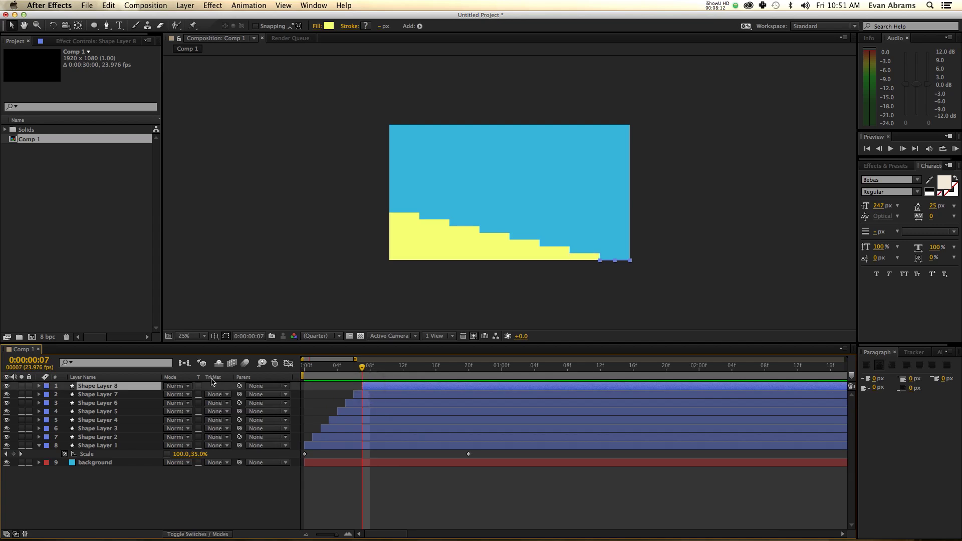
{"action": "left_click", "coordinate": [124, 446], "text": "shift"}
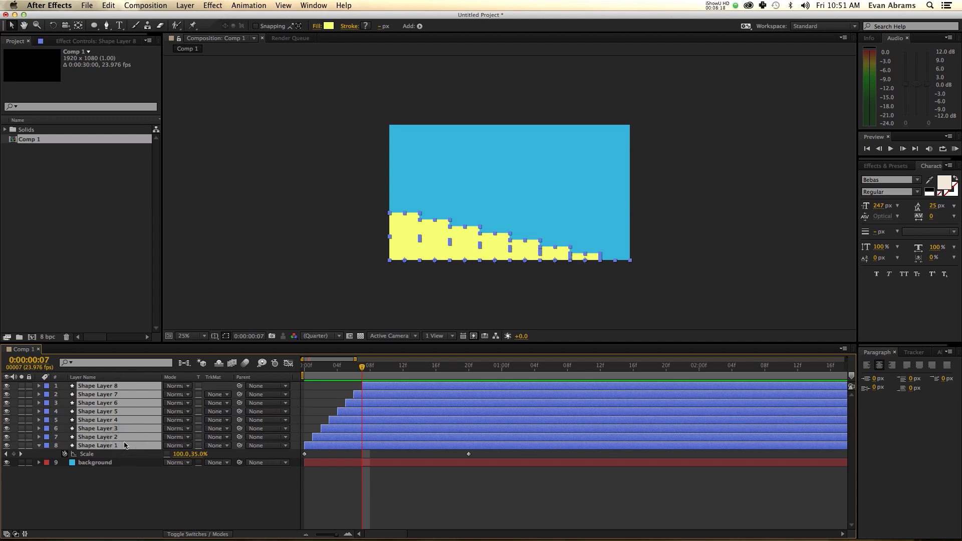
{"action": "key", "text": "alt+bracketright"}
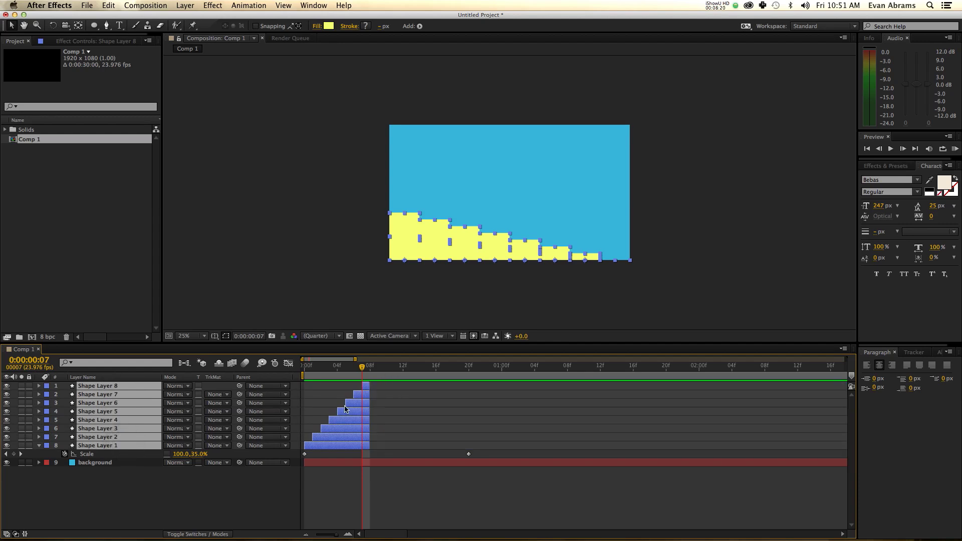
{"action": "left_click", "coordinate": [338, 492]}
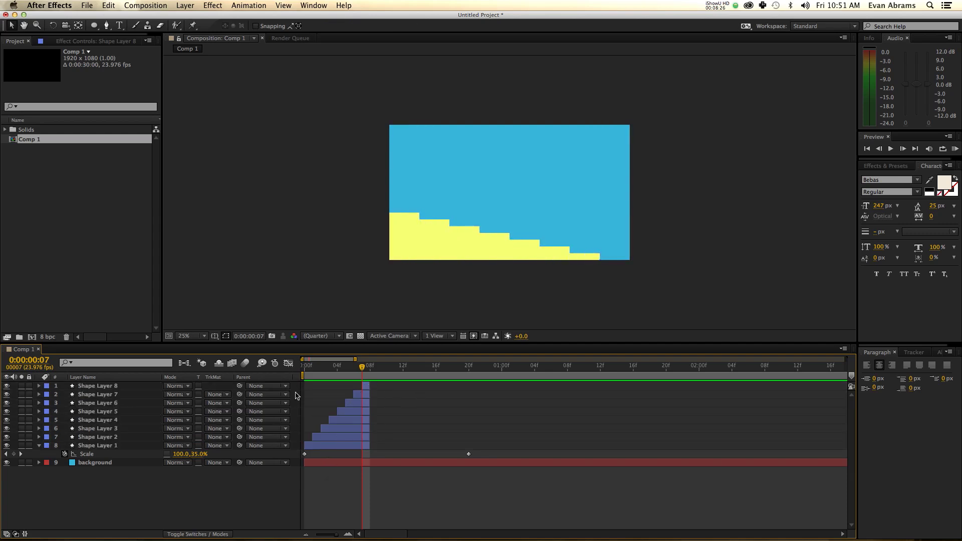
Select Shape Layers 1 through 8 together in the timeline
{"action": "left_click", "coordinate": [120, 387]}
{"action": "left_click", "coordinate": [110, 446], "text": "shift"}
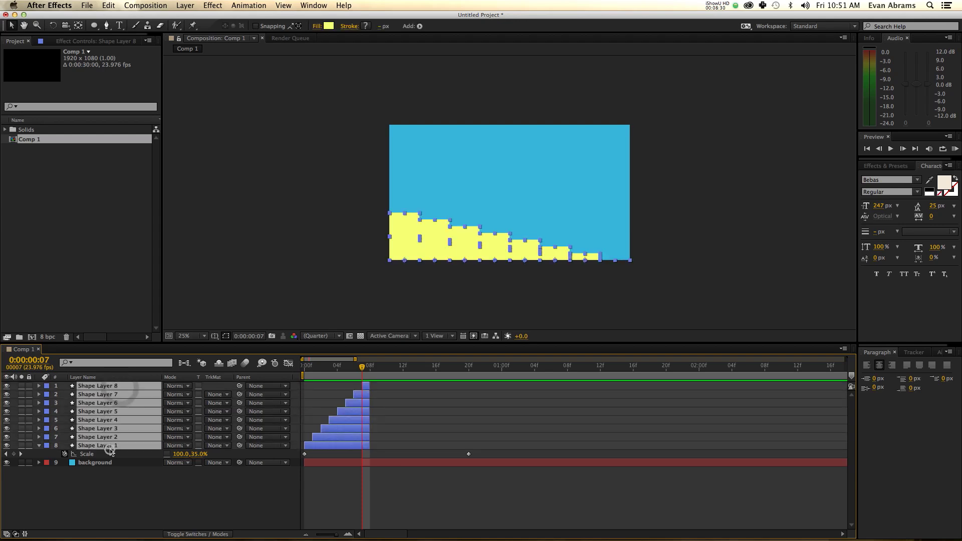
{"action": "left_click", "coordinate": [117, 450]}
{"action": "left_click", "coordinate": [110, 386], "text": "shift"}
{"action": "key", "text": "F2"}
{"action": "left_click", "coordinate": [114, 446]}
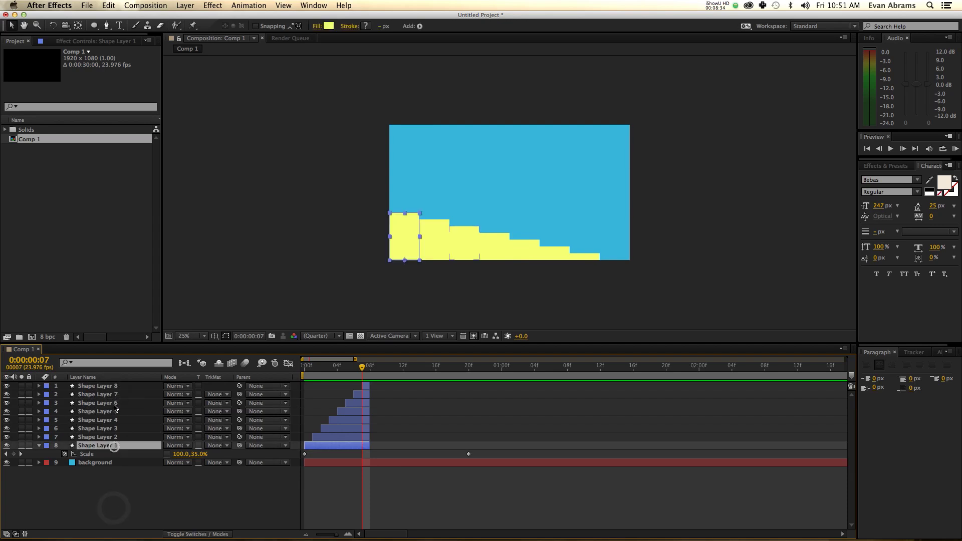
{"action": "left_click", "coordinate": [115, 386], "text": "shift"}
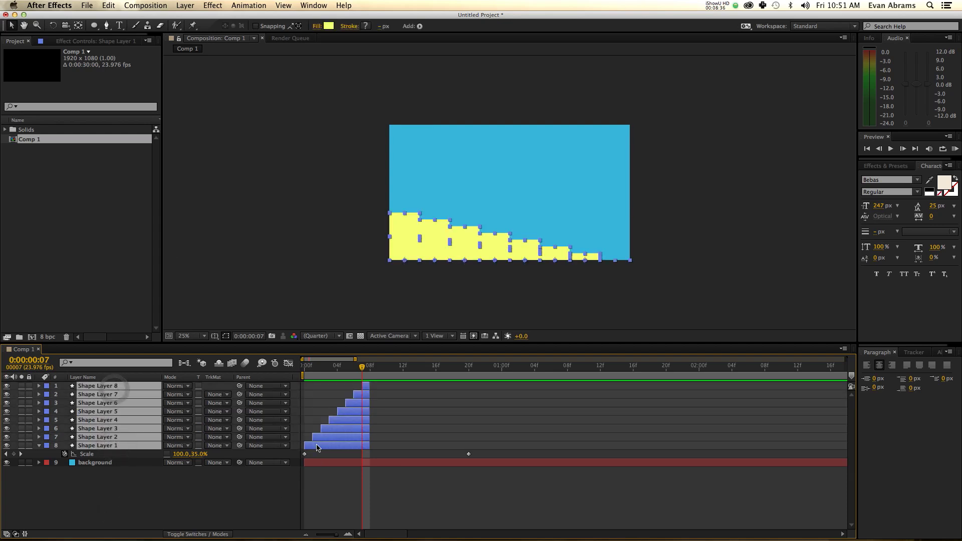
Apply Keyframe Assistant > Sequence Layers without overlap so the bars play back to back
{"action": "left_click", "coordinate": [260, 7]}
{"action": "mouse_move", "coordinate": [346, 99]}
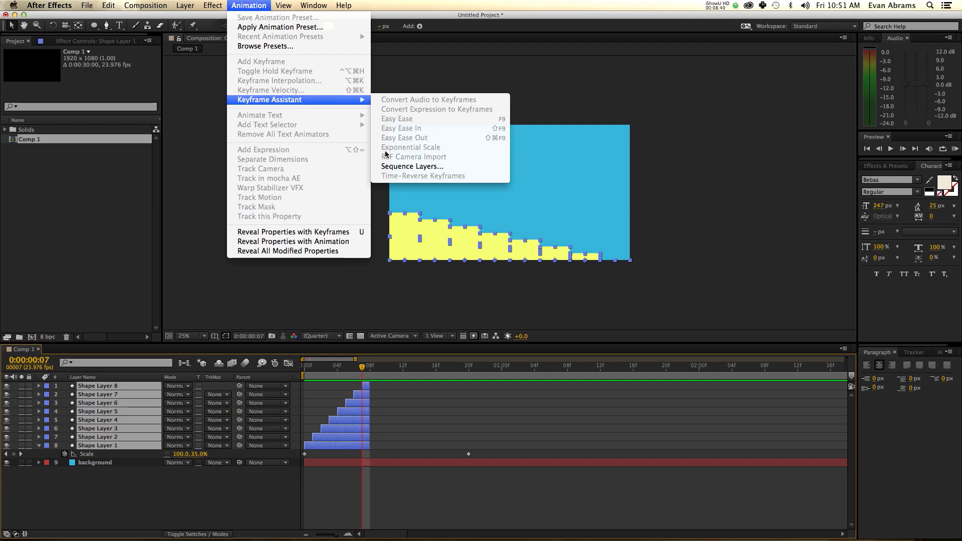
{"action": "left_click", "coordinate": [392, 166]}
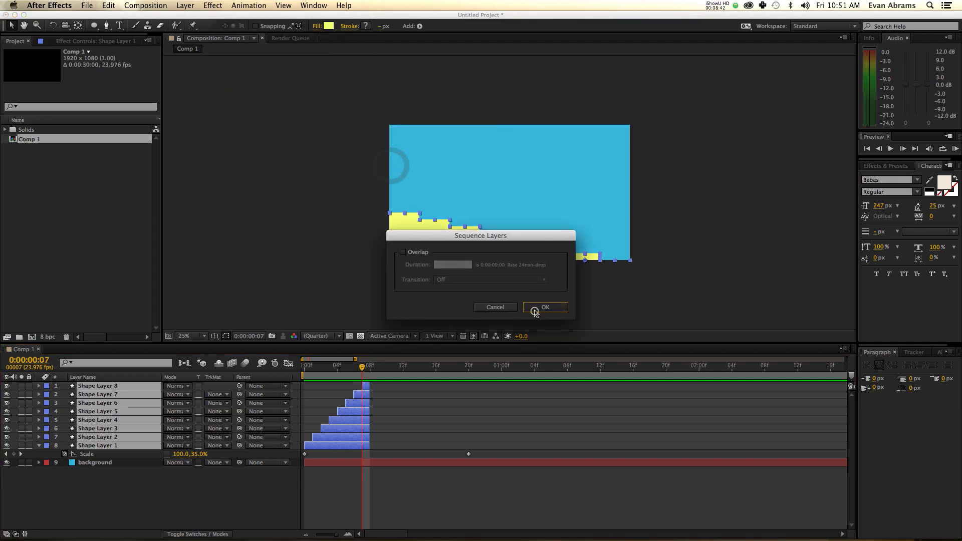
{"action": "left_click", "coordinate": [535, 312]}
{"action": "left_click", "coordinate": [430, 505]}
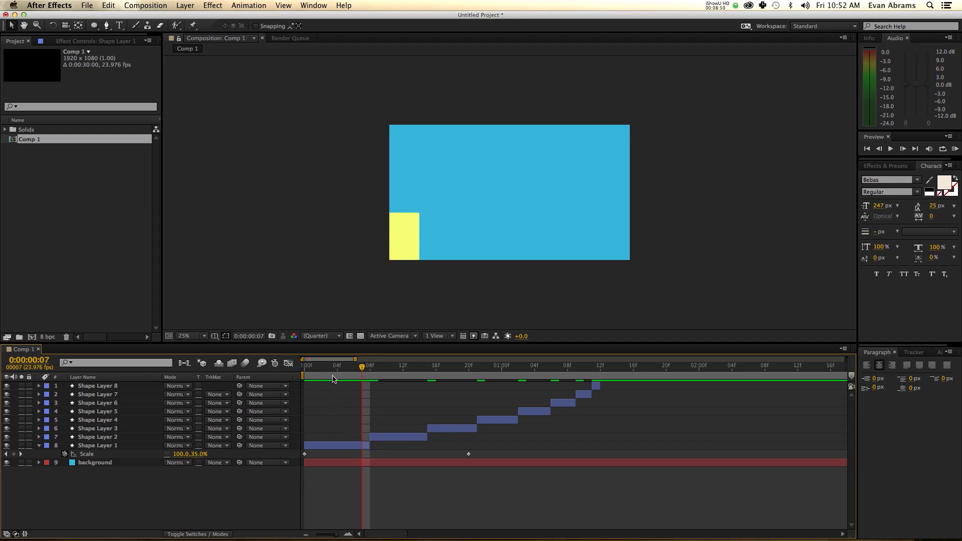
Extend all eight shape layers' out points to the end of the 30-second comp with Alt+]
{"action": "key", "text": "space"}
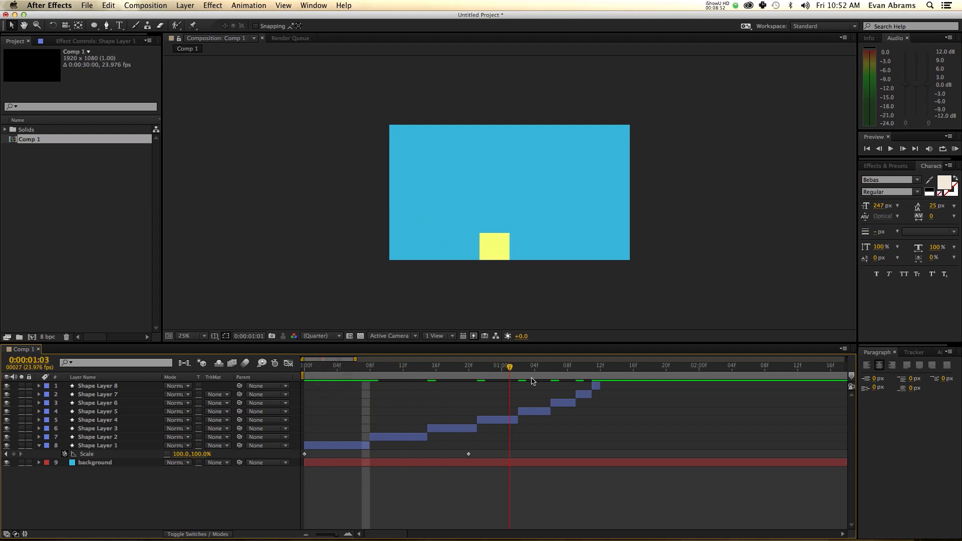
{"action": "key", "text": "semicolon"}
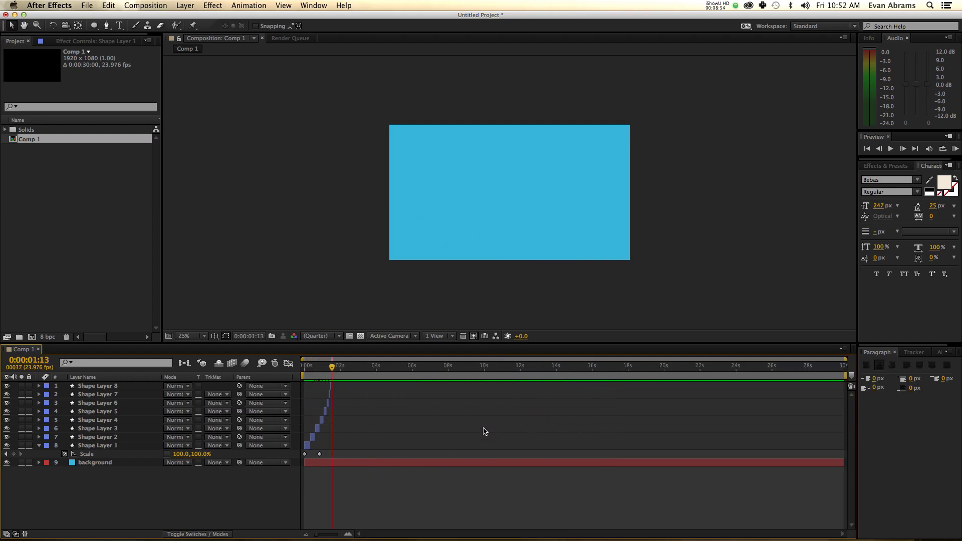
{"action": "key", "text": "super+a"}
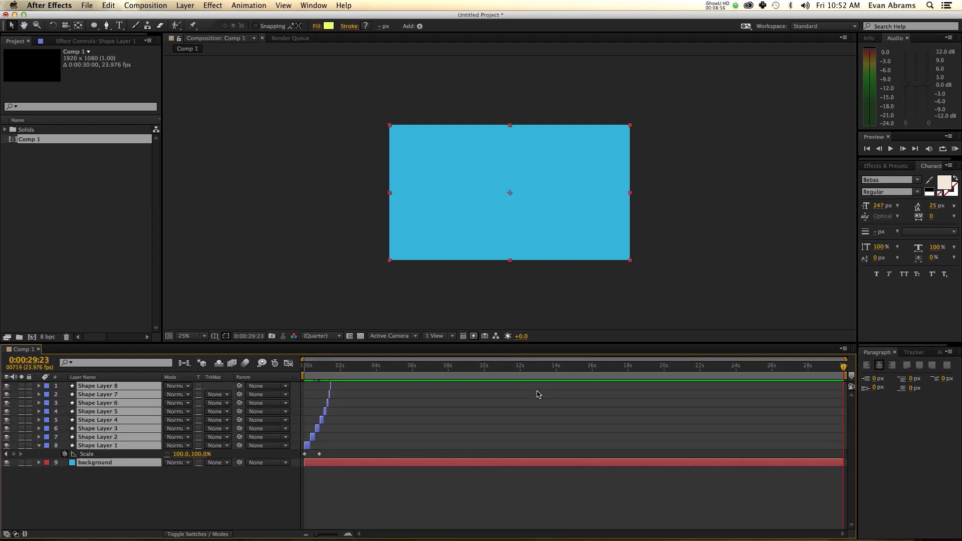
{"action": "key", "text": "alt+bracketright"}
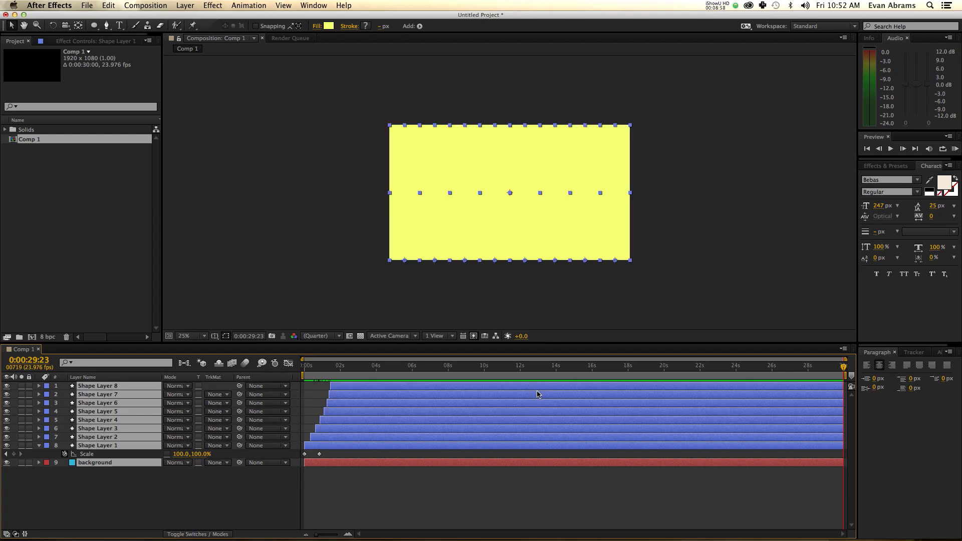
Preview the staggered bars from the start and zoom the timeline into the first seconds
{"action": "key", "text": "Home"}
{"action": "left_click", "coordinate": [363, 495]}
{"action": "key", "text": "space"}
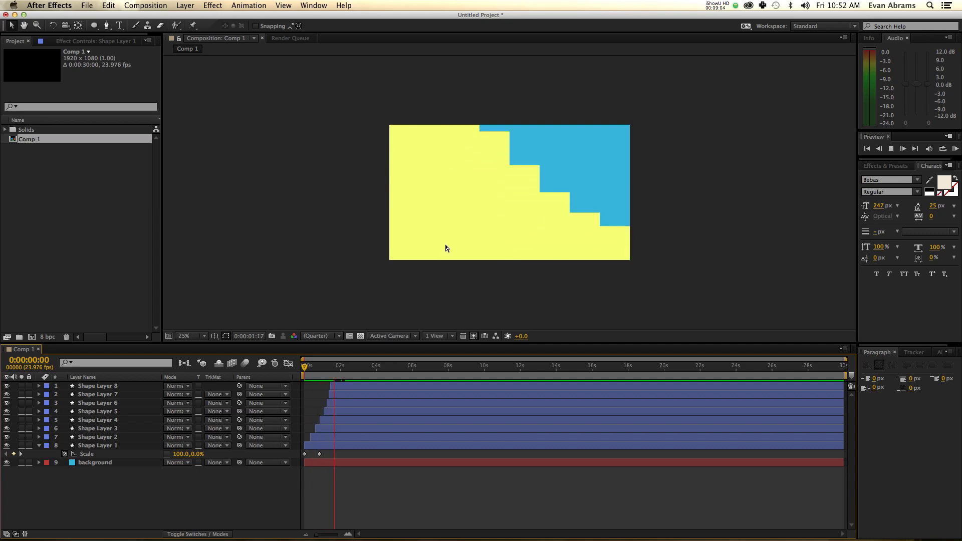
{"action": "left_click", "coordinate": [358, 391]}
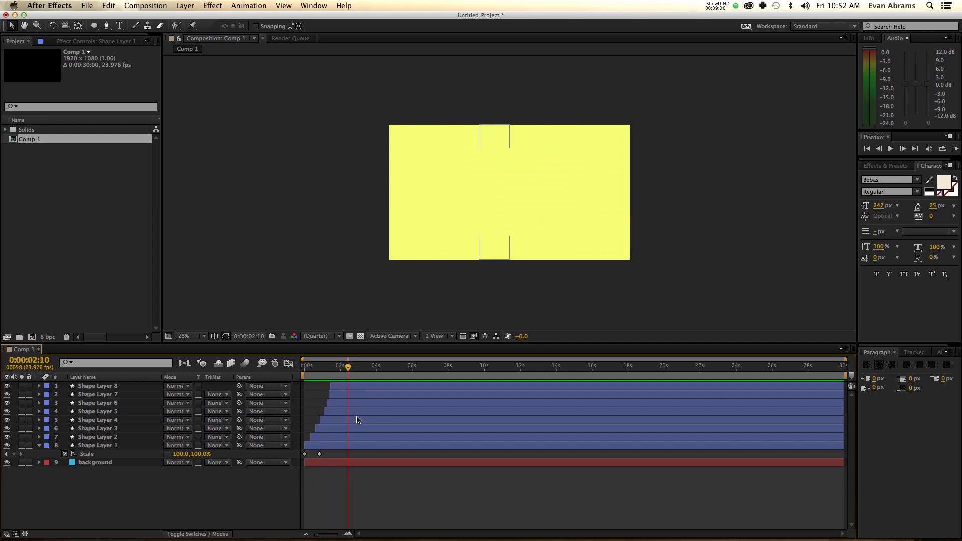
{"action": "left_click_drag", "start_coordinate": [311, 371], "coordinate": [338, 371]}
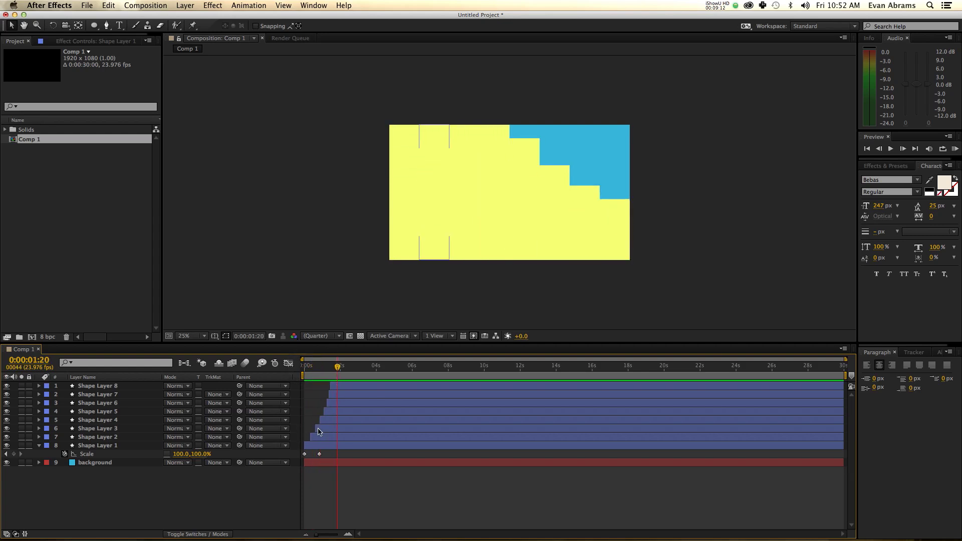
{"action": "left_click", "coordinate": [406, 534]}
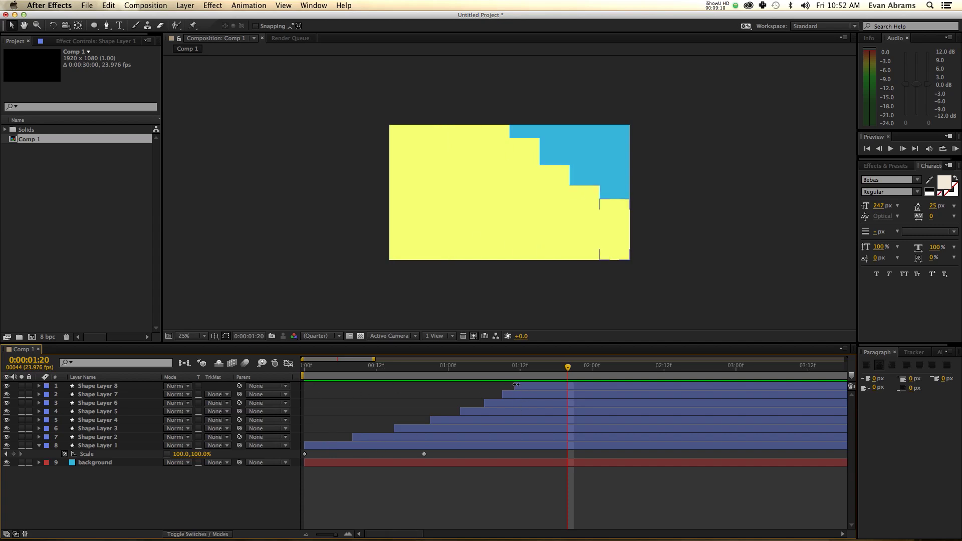
Reselect the shape layers, ending with Shape Layer 1 selected
{"action": "left_click", "coordinate": [415, 446]}
{"action": "left_click", "coordinate": [122, 386]}
{"action": "left_click", "coordinate": [114, 444], "text": "shift"}
{"action": "left_click", "coordinate": [409, 484]}
{"action": "left_click", "coordinate": [465, 446]}
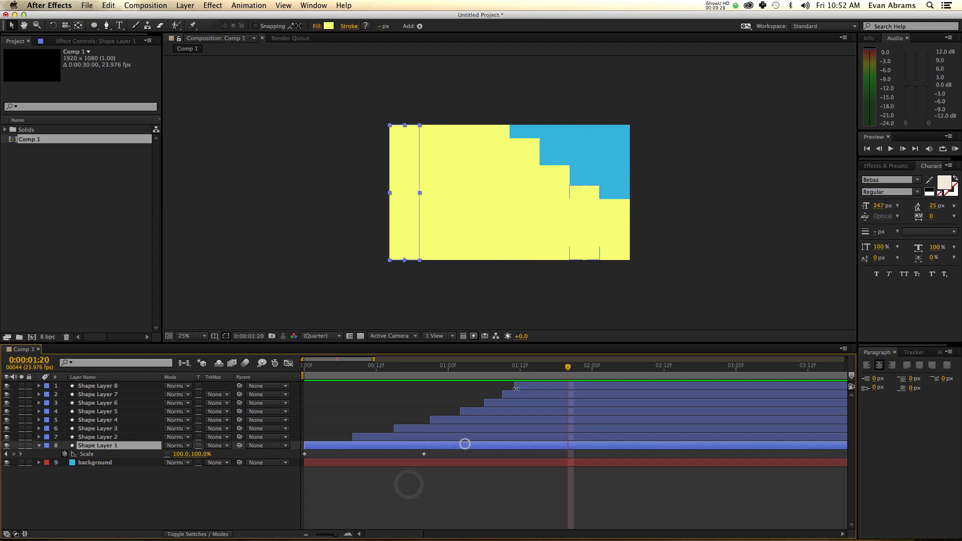
Reveal all eight layers' Scale keyframes and apply Easy Ease in the speed graph
{"action": "left_click", "coordinate": [525, 387], "text": "shift"}
{"action": "key", "text": "u"}
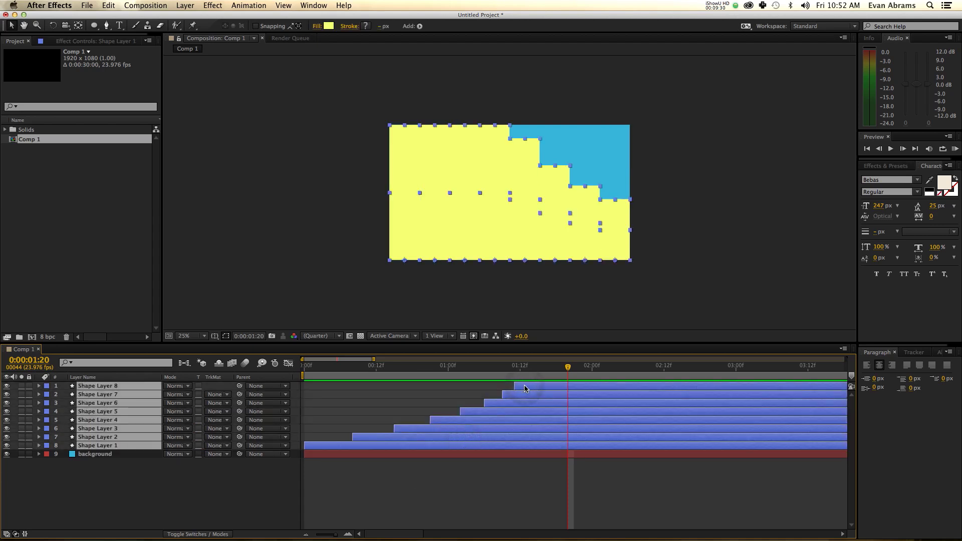
{"action": "key", "text": "u"}
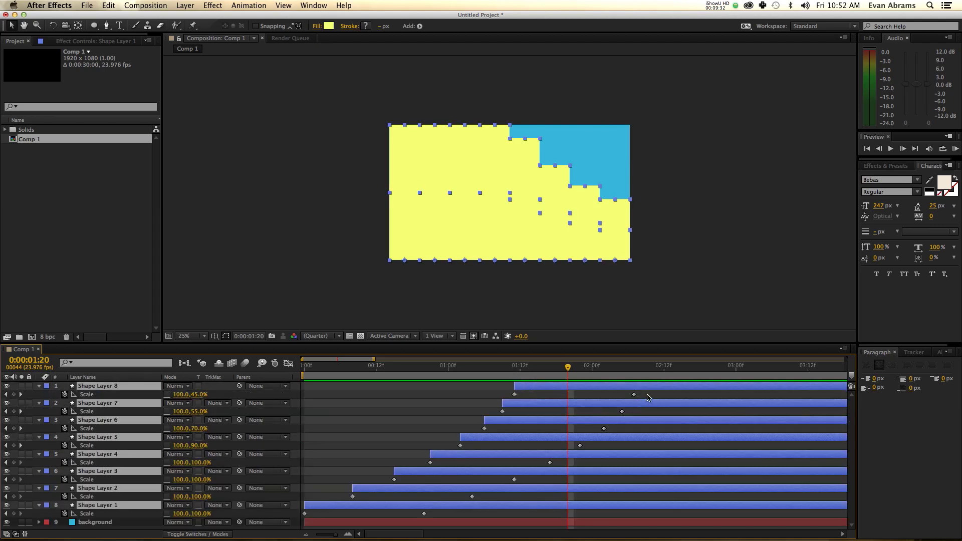
{"action": "left_click_drag", "start_coordinate": [649, 397], "coordinate": [299, 516]}
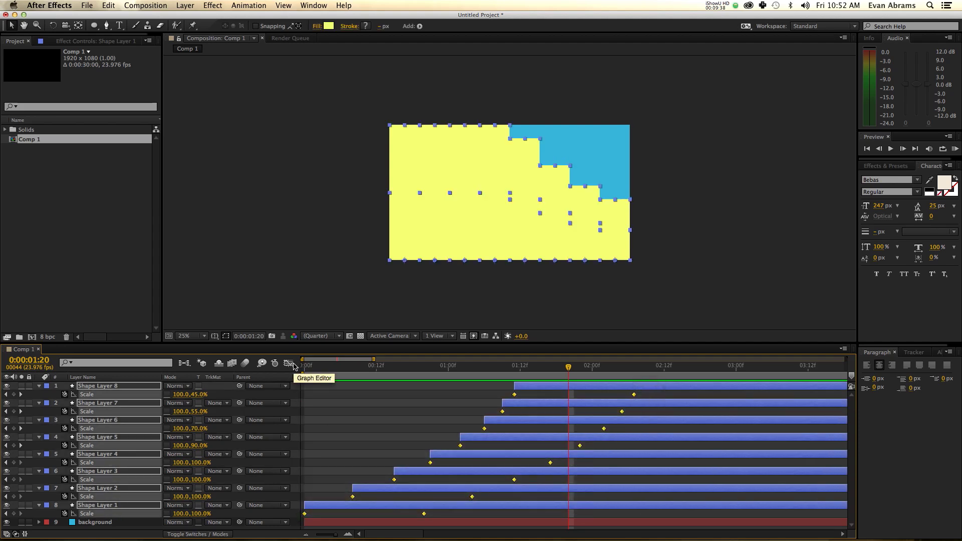
{"action": "left_click", "coordinate": [289, 364]}
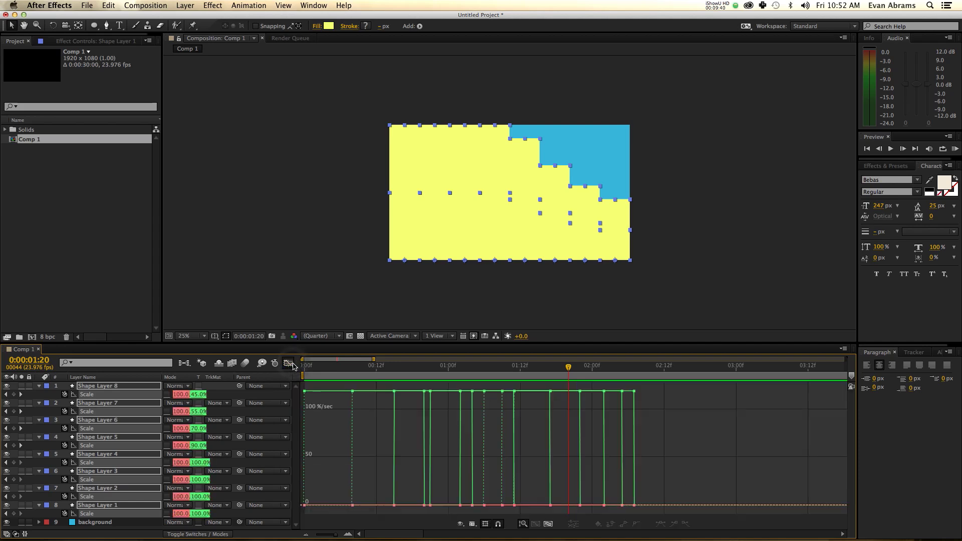
{"action": "left_click_drag", "start_coordinate": [656, 387], "coordinate": [282, 409]}
{"action": "left_click", "coordinate": [662, 524]}
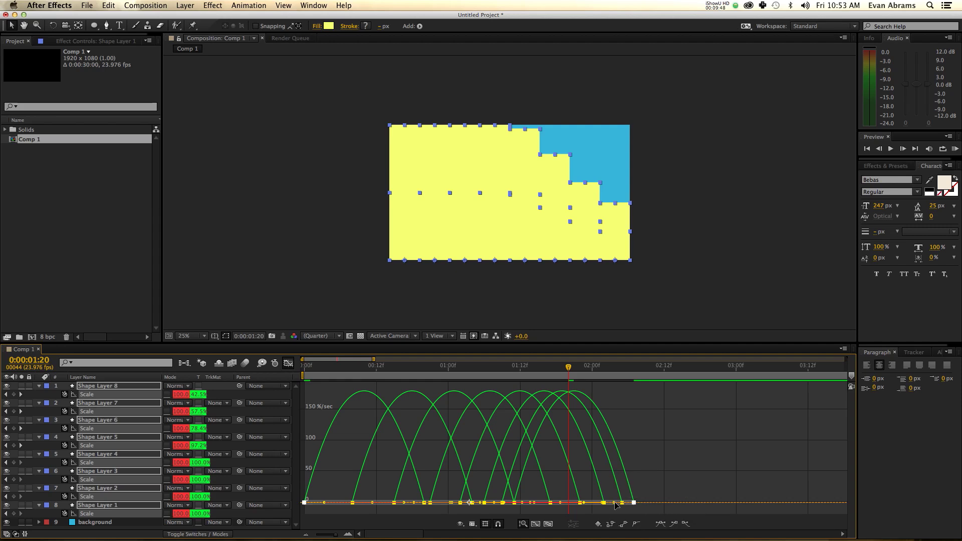
Stretch the ease influence handles for a sharper speed curve, preview, and return to layer view
{"action": "mouse_move", "coordinate": [616, 504]}
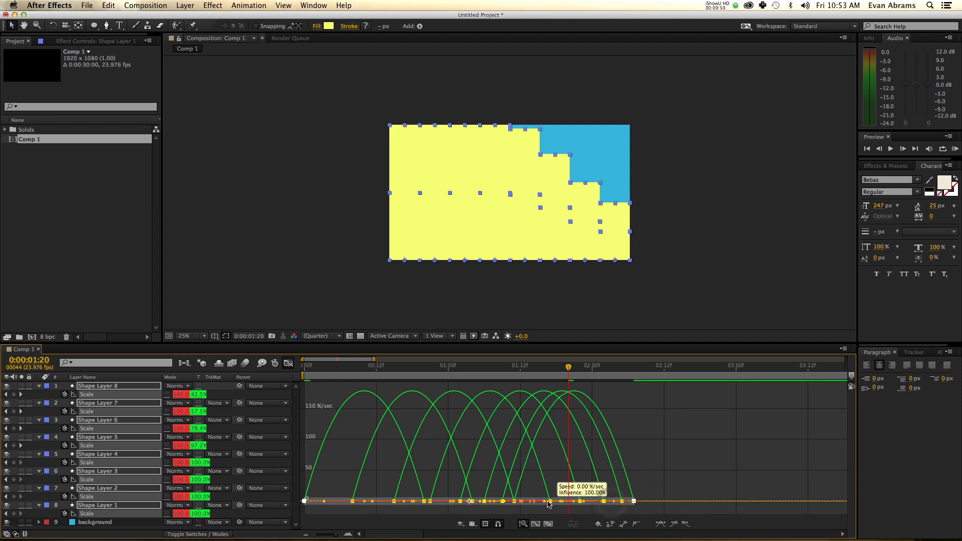
{"action": "left_click_drag", "start_coordinate": [622, 502], "coordinate": [542, 504]}
{"action": "mouse_move", "coordinate": [325, 468]}
{"action": "mouse_move", "coordinate": [370, 504]}
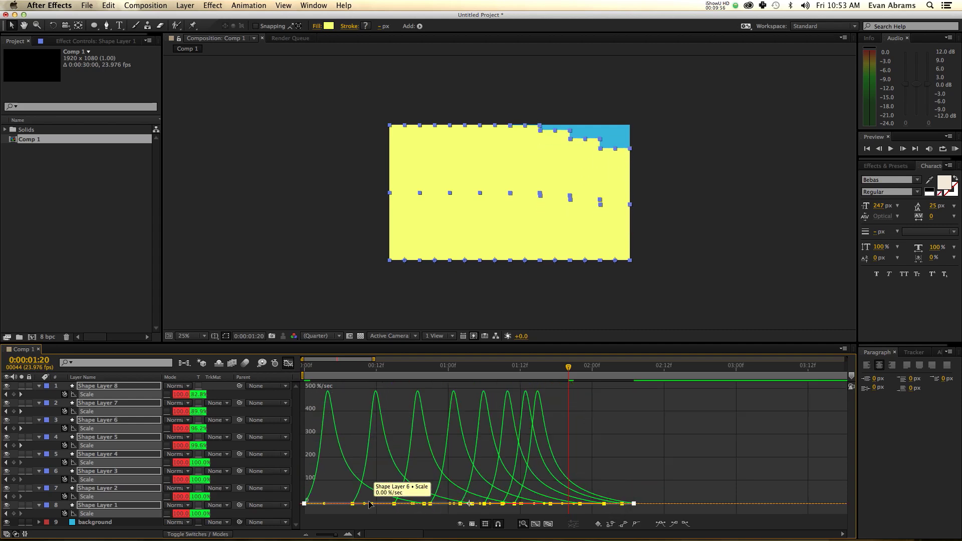
{"action": "left_click", "coordinate": [305, 367]}
{"action": "key", "text": "space"}
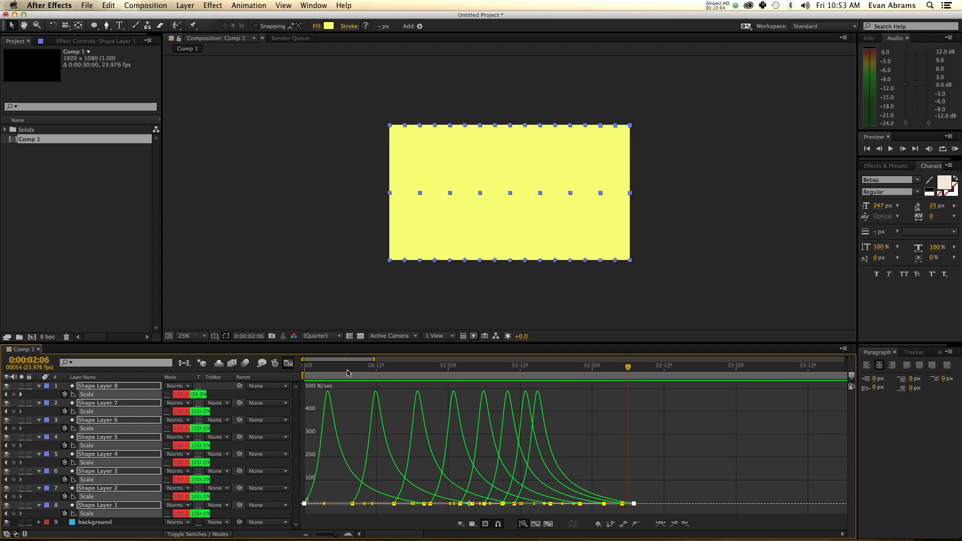
{"action": "left_click", "coordinate": [310, 368]}
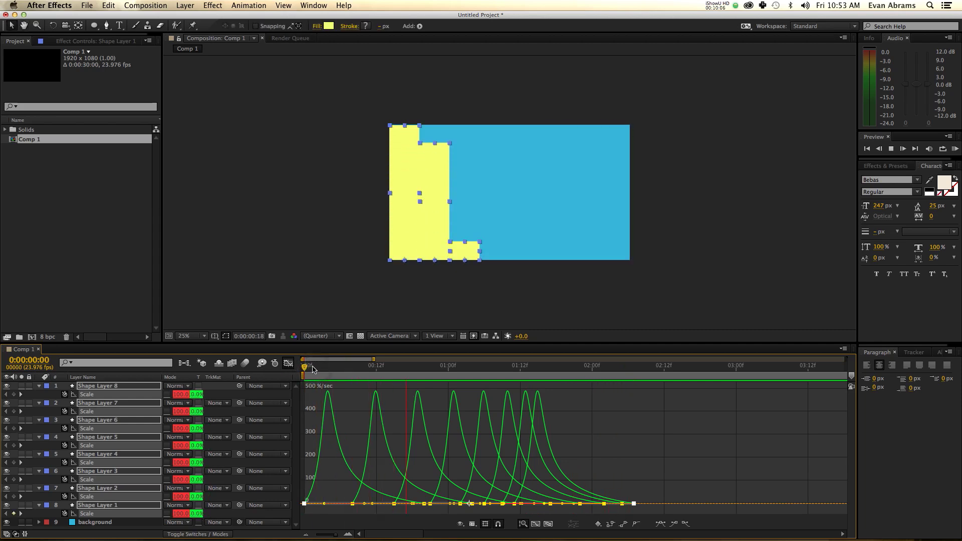
{"action": "key", "text": "space"}
{"action": "left_click", "coordinate": [288, 364]}
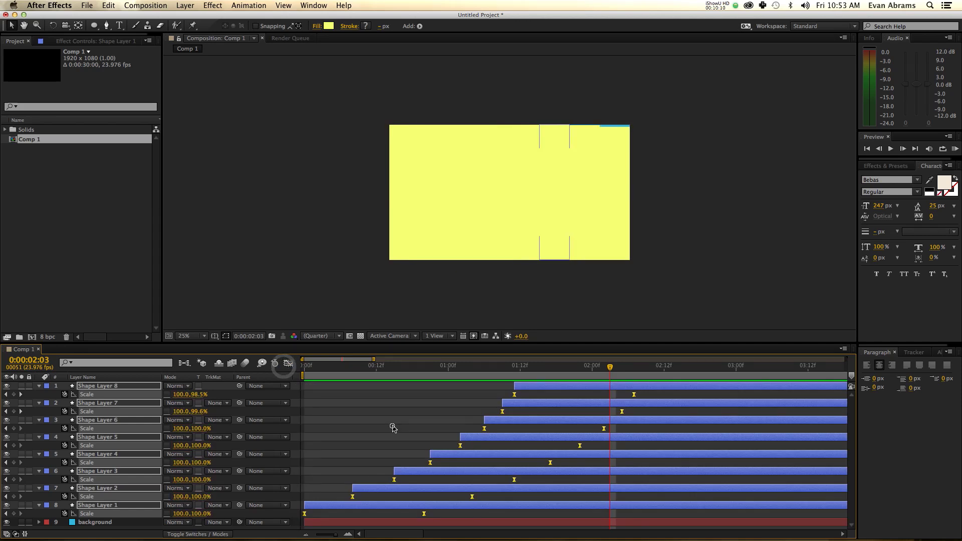
Preview the animation and check Shape Layer 1's two Scale keyframes' timing
{"action": "left_click", "coordinate": [393, 425]}
{"action": "key", "text": "KP_0"}
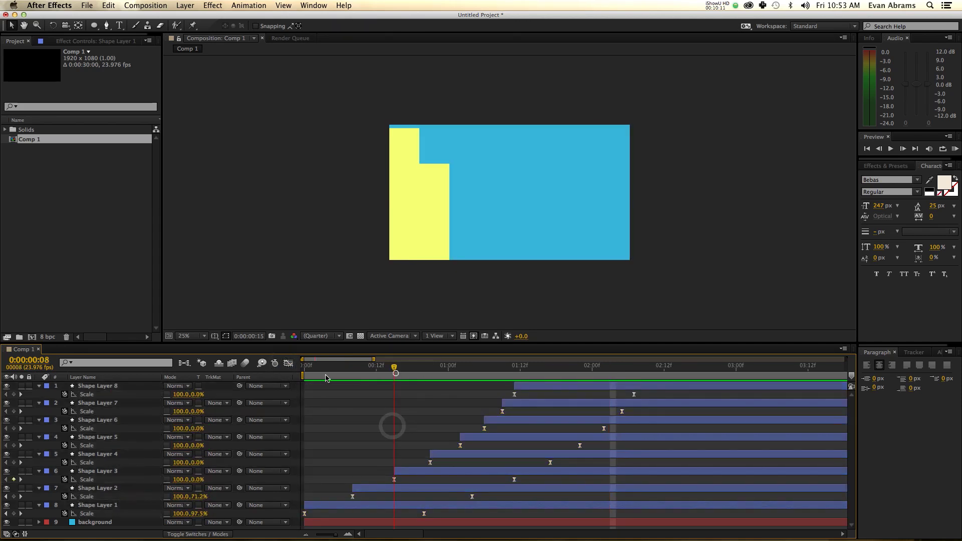
{"action": "left_click", "coordinate": [306, 514]}
{"action": "left_click", "coordinate": [424, 514]}
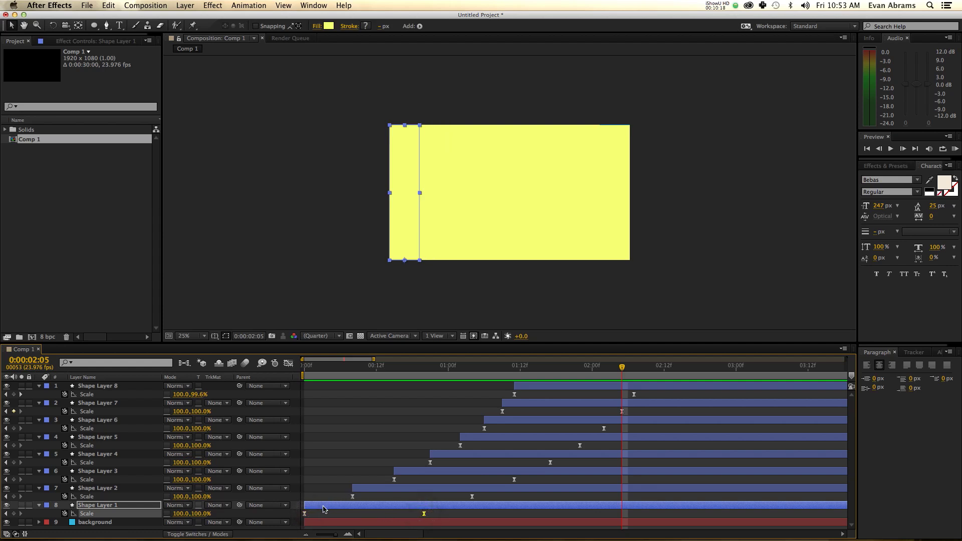
{"action": "key", "text": "space"}
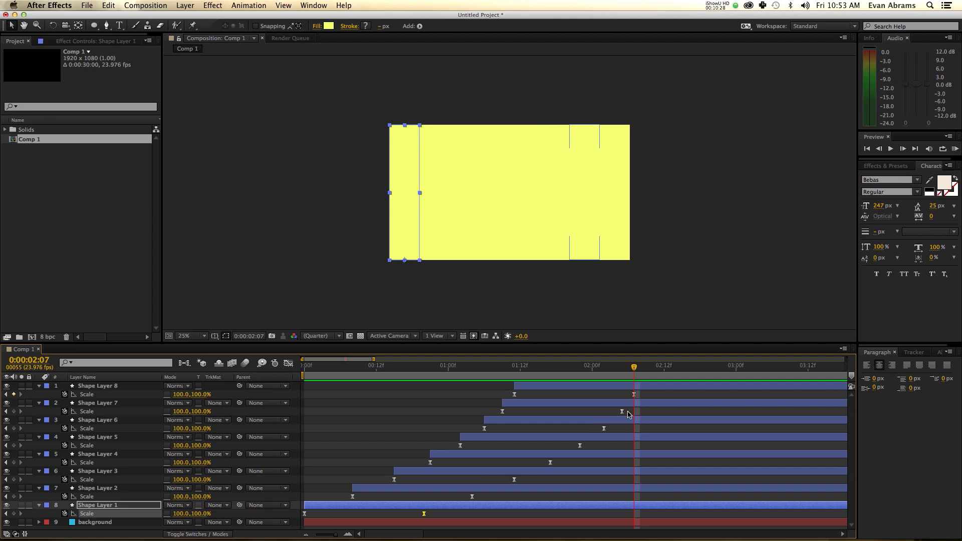
Drag the final Scale keyframes of Shape Layers 7, 5, 4, 3, 2 and 1 to the playhead, then preview
{"action": "left_click_drag", "start_coordinate": [623, 412], "coordinate": [635, 428]}
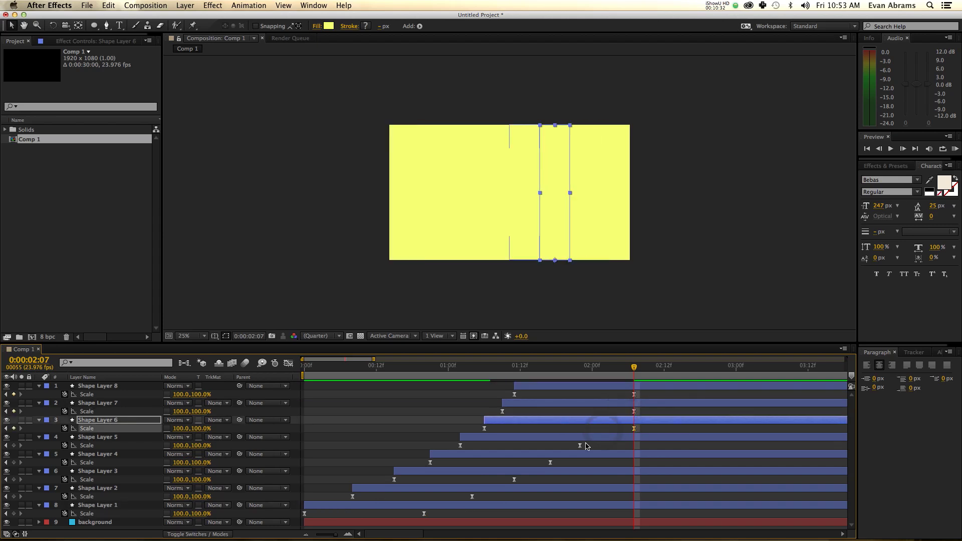
{"action": "left_click_drag", "start_coordinate": [580, 446], "coordinate": [634, 445]}
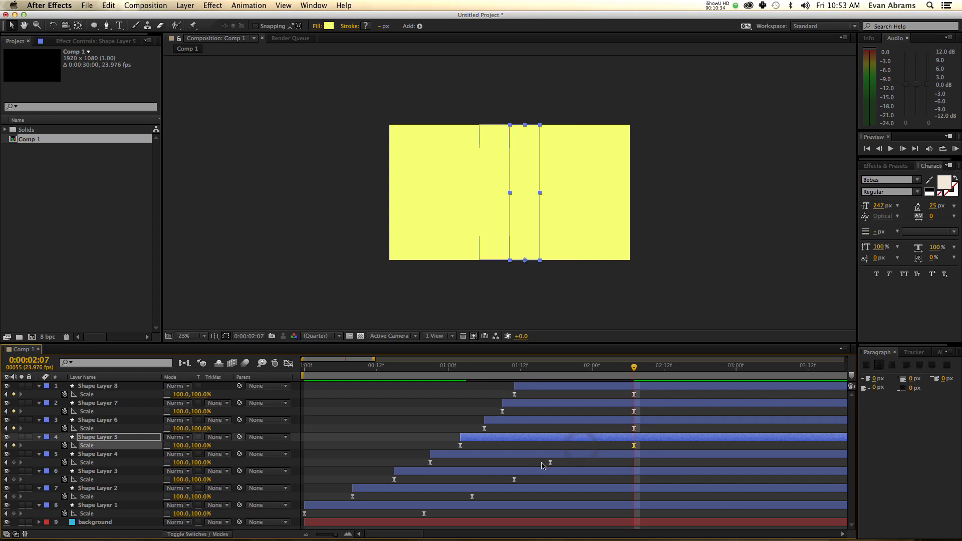
{"action": "left_click_drag", "start_coordinate": [550, 464], "coordinate": [552, 463]}
{"action": "left_click_drag", "start_coordinate": [634, 467], "coordinate": [634, 464]}
{"action": "left_click_drag", "start_coordinate": [515, 480], "coordinate": [627, 487]}
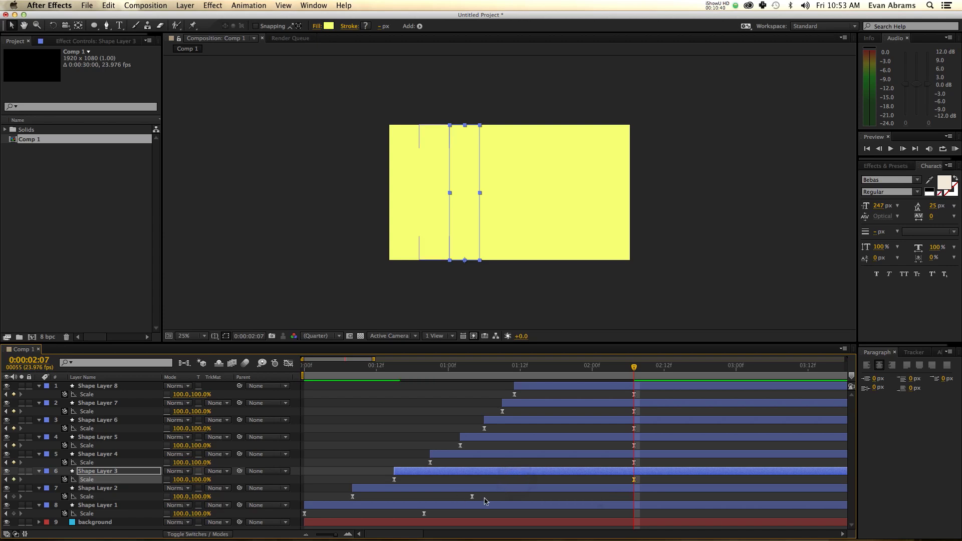
{"action": "left_click_drag", "start_coordinate": [472, 497], "coordinate": [633, 505]}
{"action": "left_click_drag", "start_coordinate": [424, 514], "coordinate": [628, 514]}
{"action": "key", "text": "KP_0"}
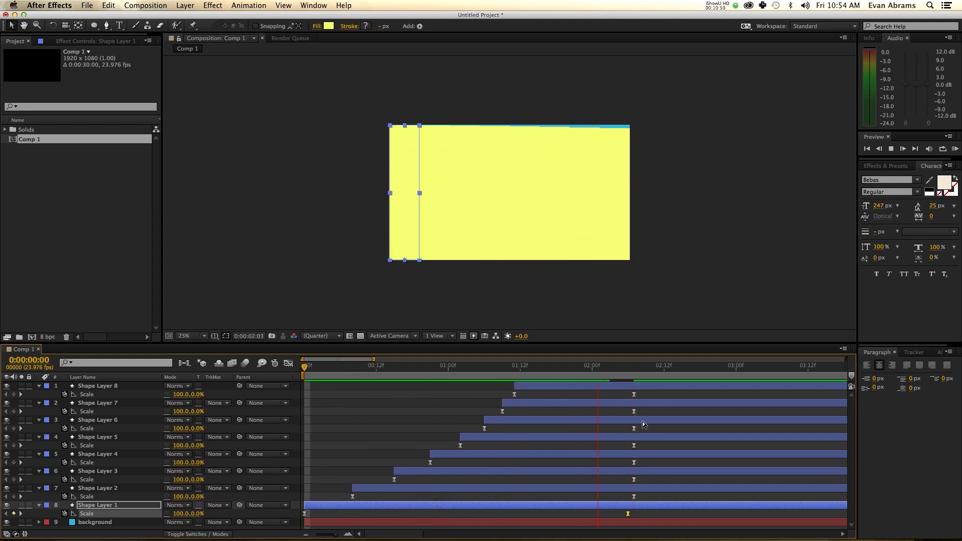
Align Shape Layer 1's end keyframe and trim every layer's in point to frame 0 with Alt+[
{"action": "key", "text": "space"}
{"action": "left_click_drag", "start_coordinate": [631, 514], "coordinate": [634, 514]}
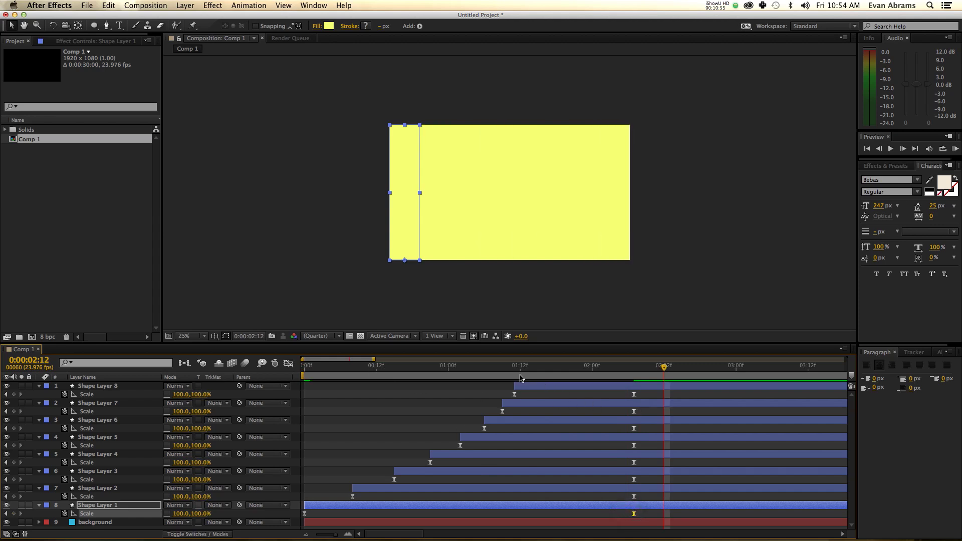
{"action": "left_click_drag", "start_coordinate": [441, 378], "coordinate": [195, 376]}
{"action": "key", "text": "super+a"}
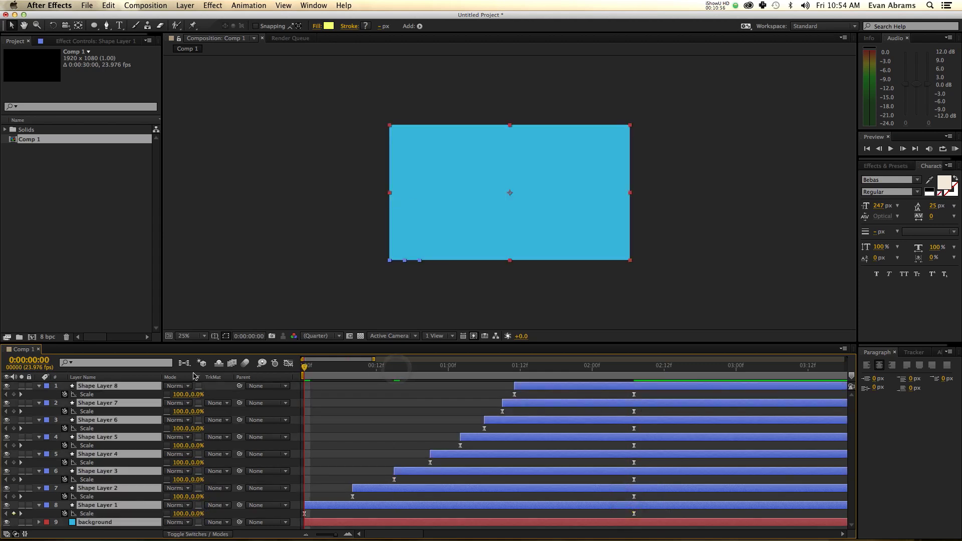
{"action": "key", "text": "alt+bracketleft"}
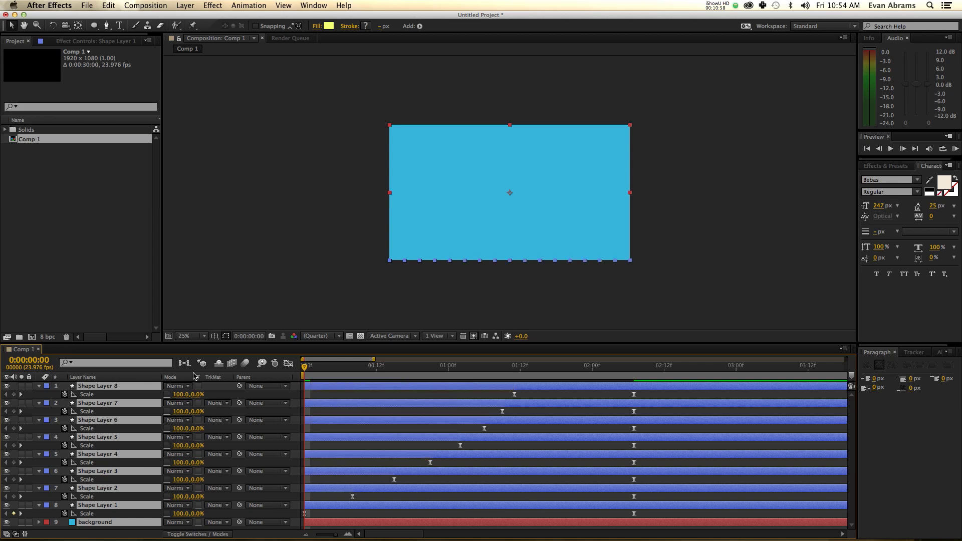
{"action": "left_click", "coordinate": [437, 411]}
{"action": "key", "text": "space"}
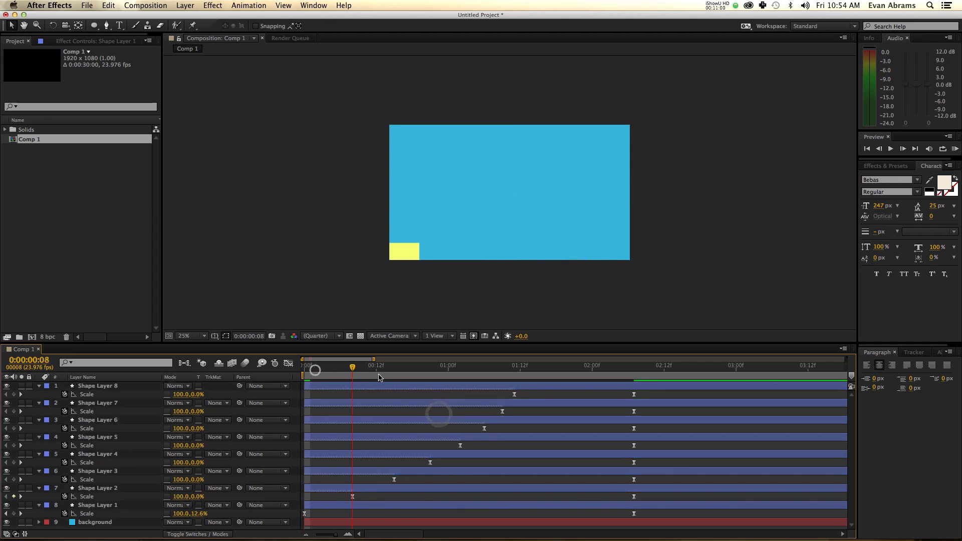
Compress all selected Scale keyframes so the wipe ends at 0:00:00:20, previewing as you adjust
{"action": "left_click_drag", "start_coordinate": [646, 395], "coordinate": [301, 520]}
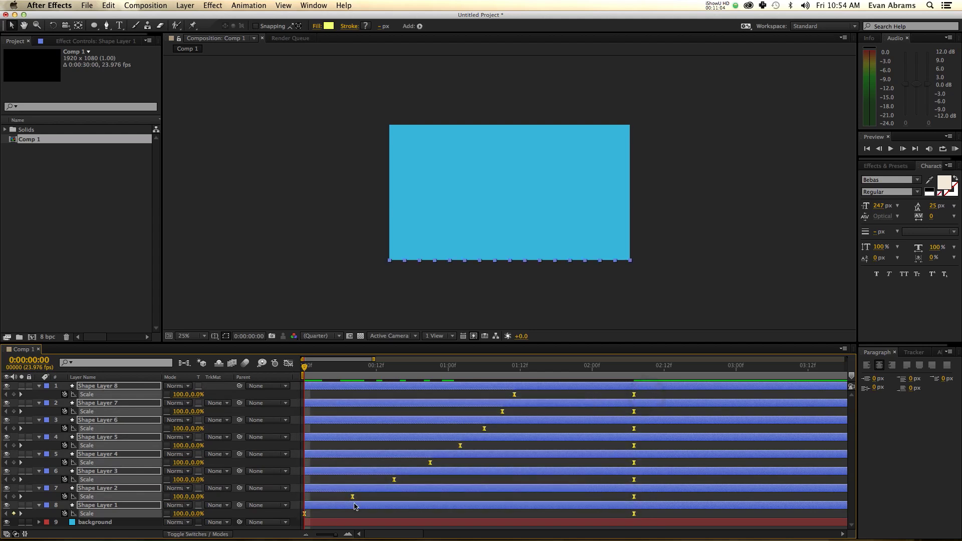
{"action": "left_click_drag", "start_coordinate": [636, 518], "coordinate": [434, 518]}
{"action": "key", "text": "space"}
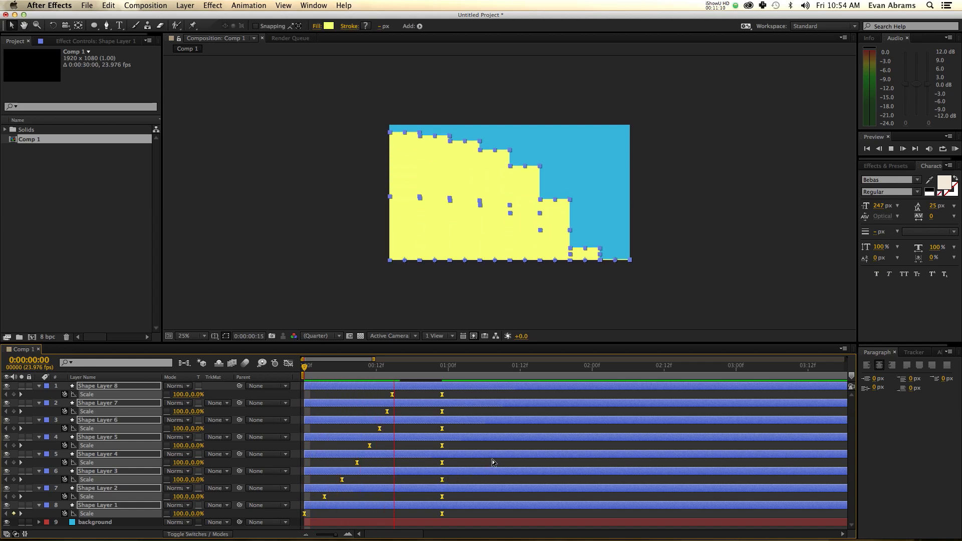
{"action": "key", "text": "space"}
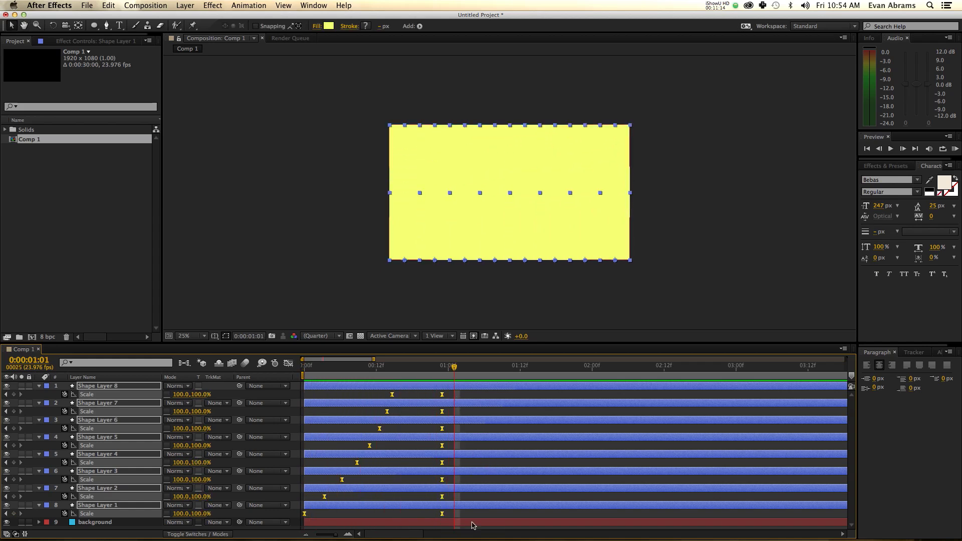
{"action": "left_click_drag", "start_coordinate": [443, 519], "coordinate": [412, 521]}
{"action": "left_click_drag", "start_coordinate": [345, 371], "coordinate": [275, 376]}
{"action": "key", "text": "space"}
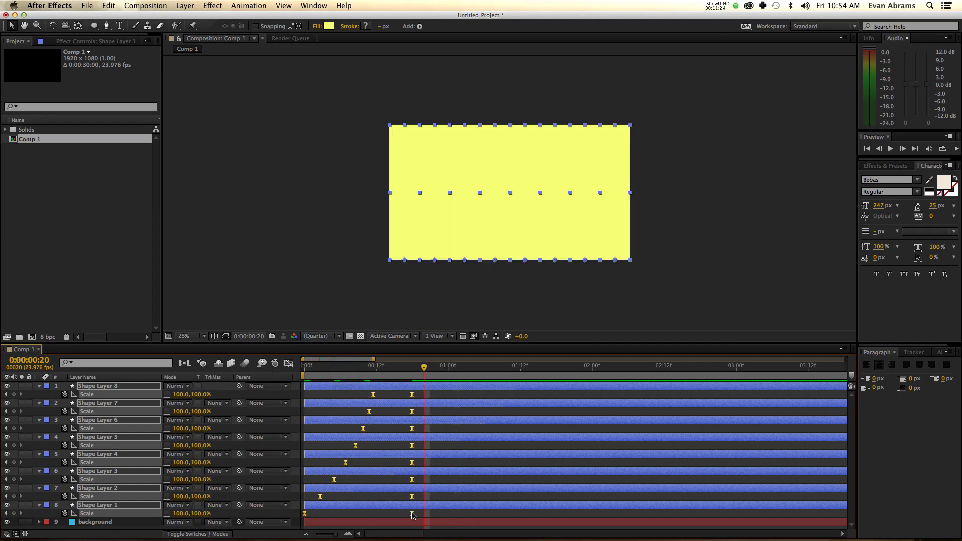
{"action": "left_click_drag", "start_coordinate": [412, 516], "coordinate": [425, 517]}
{"action": "key", "text": "Home"}
{"action": "key", "text": "space"}
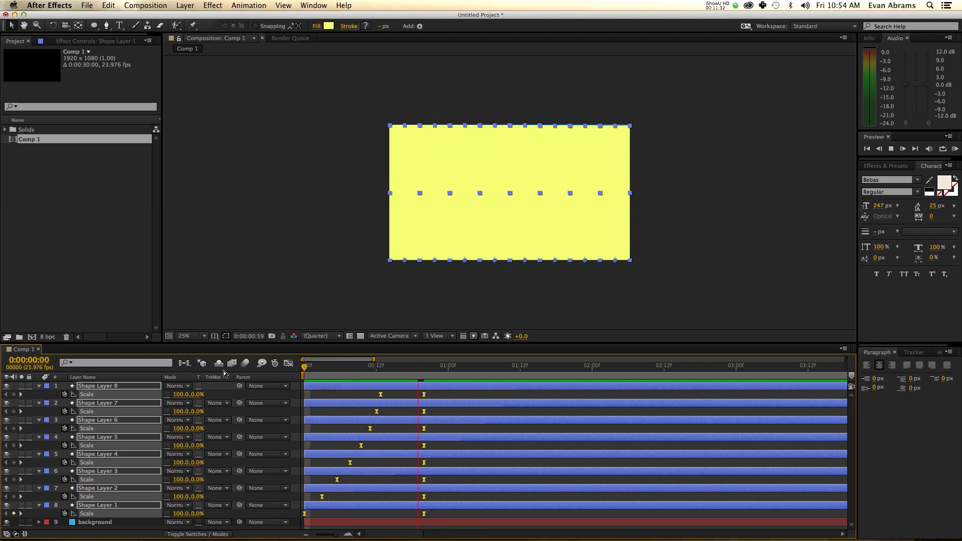
{"action": "key", "text": "space"}
Scrub to frame 11 and move Shape Layer 2's starting Scale keyframe to frame 2
{"action": "left_click", "coordinate": [307, 495]}
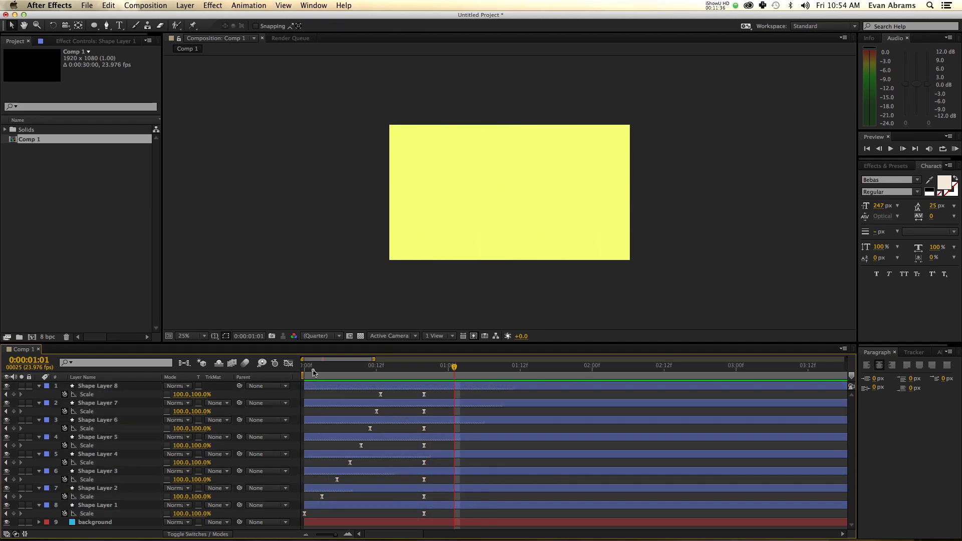
{"action": "left_click_drag", "start_coordinate": [334, 375], "coordinate": [424, 376]}
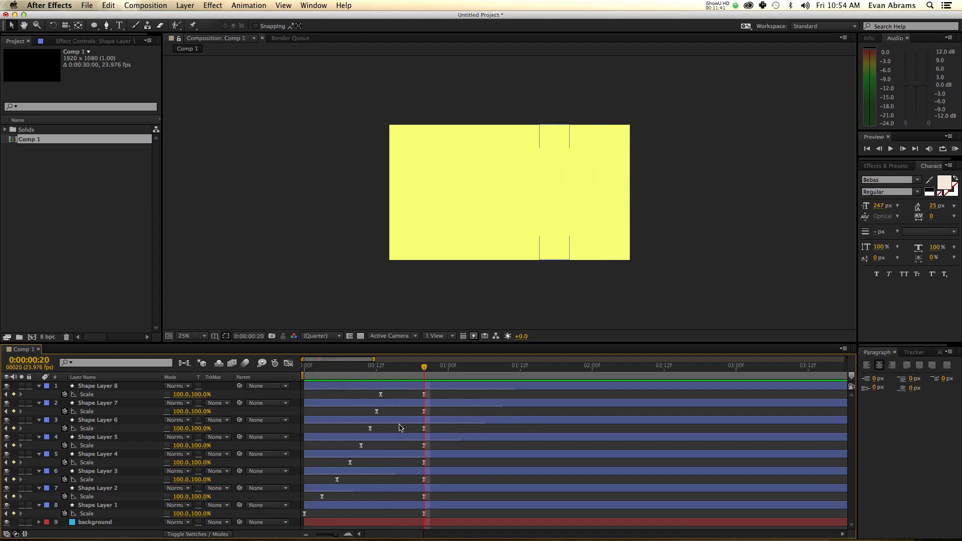
{"action": "left_click", "coordinate": [321, 497]}
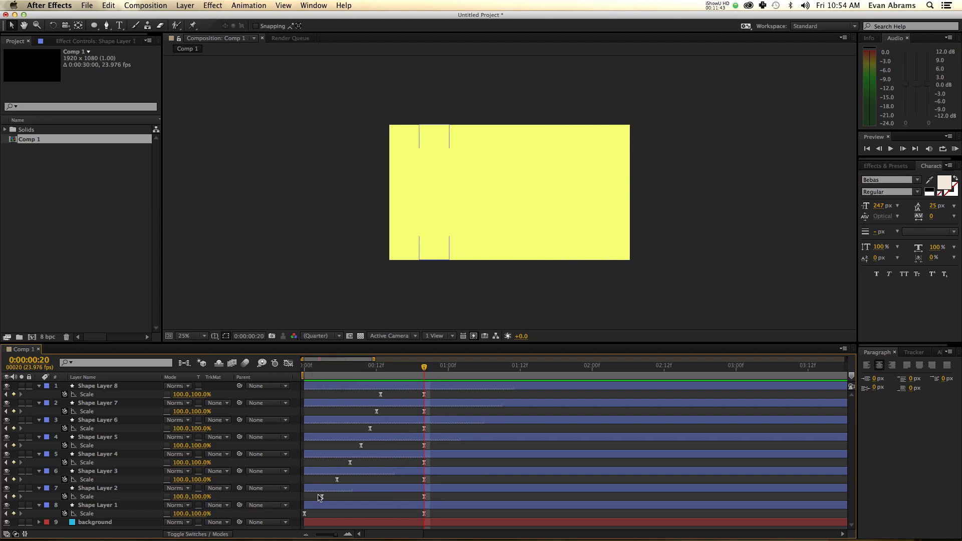
{"action": "left_click_drag", "start_coordinate": [322, 497], "coordinate": [328, 453]}
Pull Shape Layers 6, 7 and 8's starting Scale keyframes earlier, then preview from frame 0
{"action": "left_click_drag", "start_coordinate": [371, 429], "coordinate": [342, 437]}
{"action": "left_click_drag", "start_coordinate": [376, 412], "coordinate": [345, 405]}
{"action": "left_click", "coordinate": [380, 395]}
{"action": "left_click_drag", "start_coordinate": [424, 367], "coordinate": [305, 367]}
{"action": "key", "text": "space"}
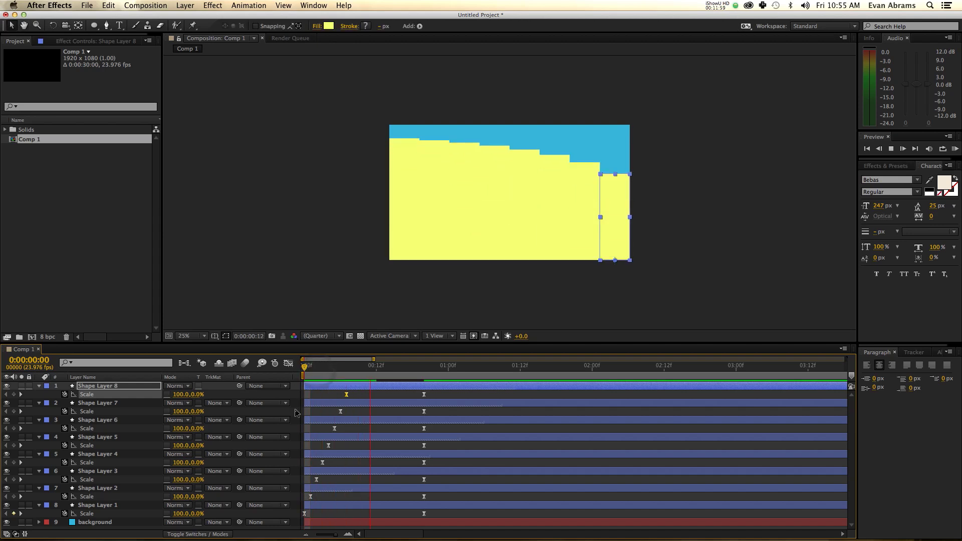
{"action": "key", "text": "space"}
{"action": "left_click_drag", "start_coordinate": [325, 371], "coordinate": [305, 368]}
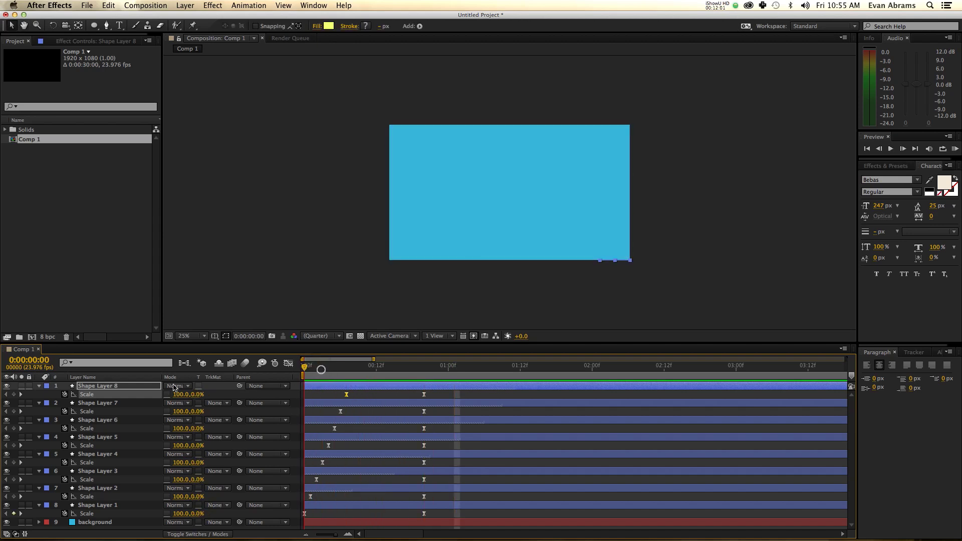
{"action": "key", "text": "space"}
{"action": "key", "text": "space"}
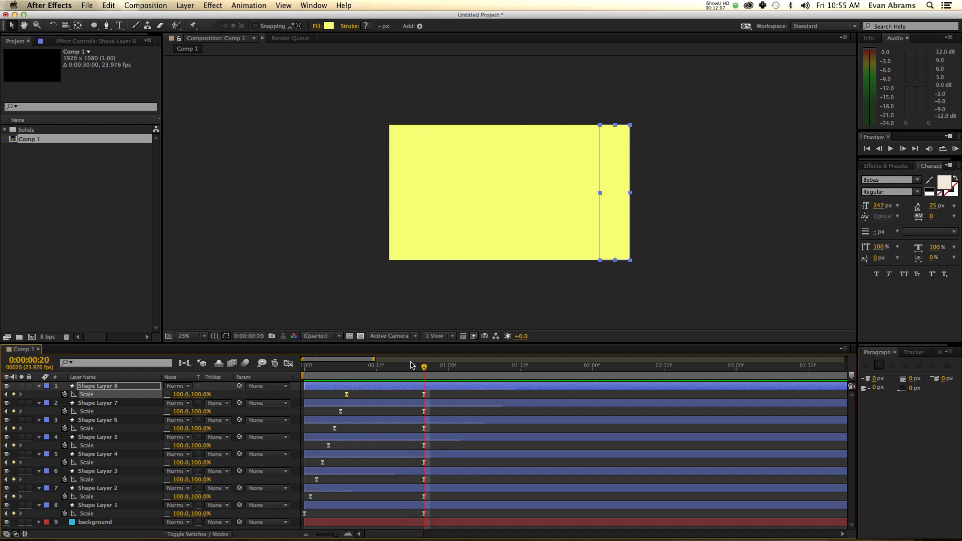
{"action": "left_click_drag", "start_coordinate": [329, 390], "coordinate": [371, 433]}
{"action": "key", "text": "shift+F3"}
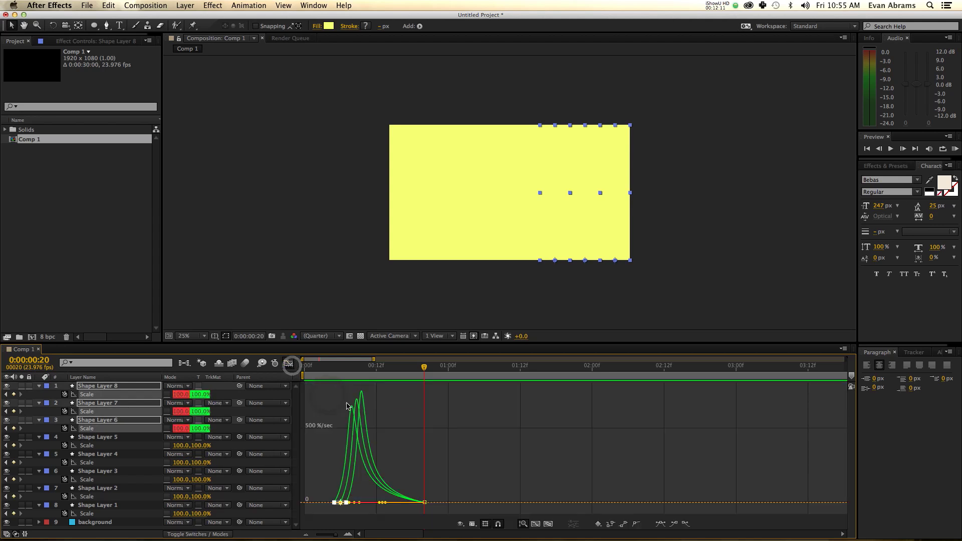
{"action": "left_click", "coordinate": [289, 362]}
{"action": "left_click_drag", "start_coordinate": [311, 372], "coordinate": [400, 373]}
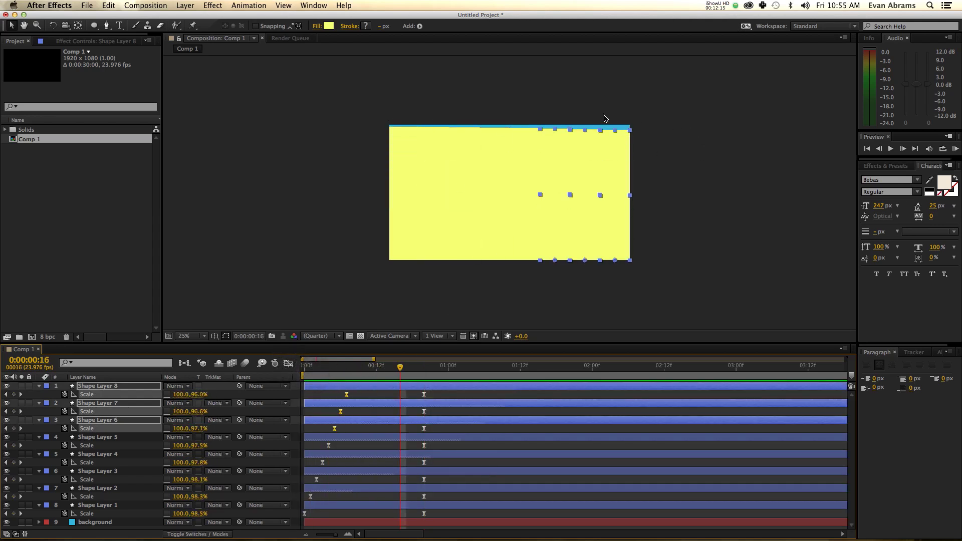
{"action": "key", "text": "space"}
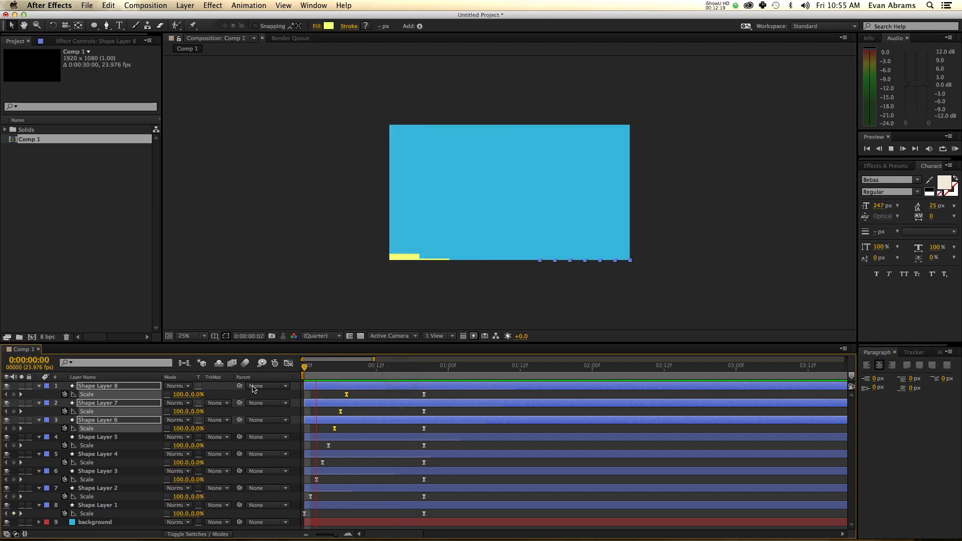
{"action": "key", "text": "space"}
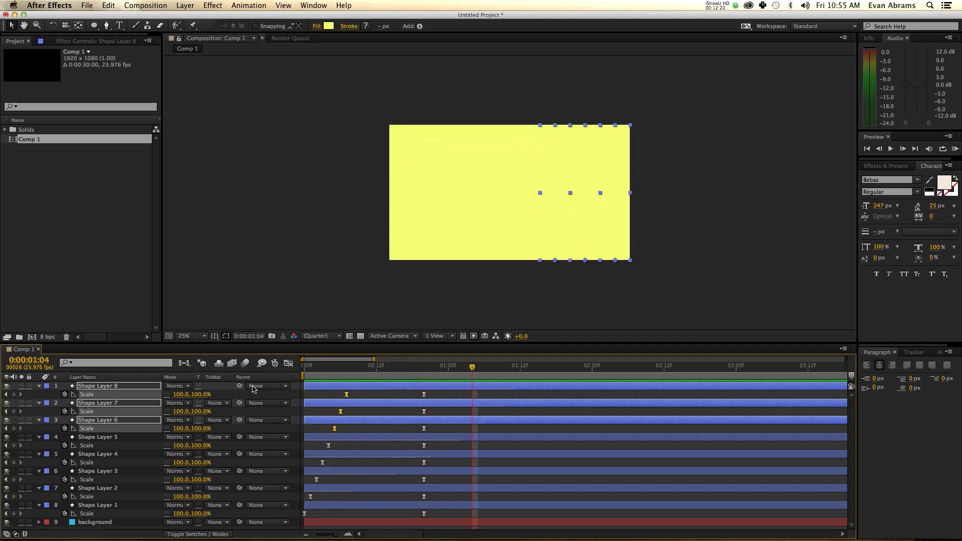
{"action": "left_click", "coordinate": [289, 362]}
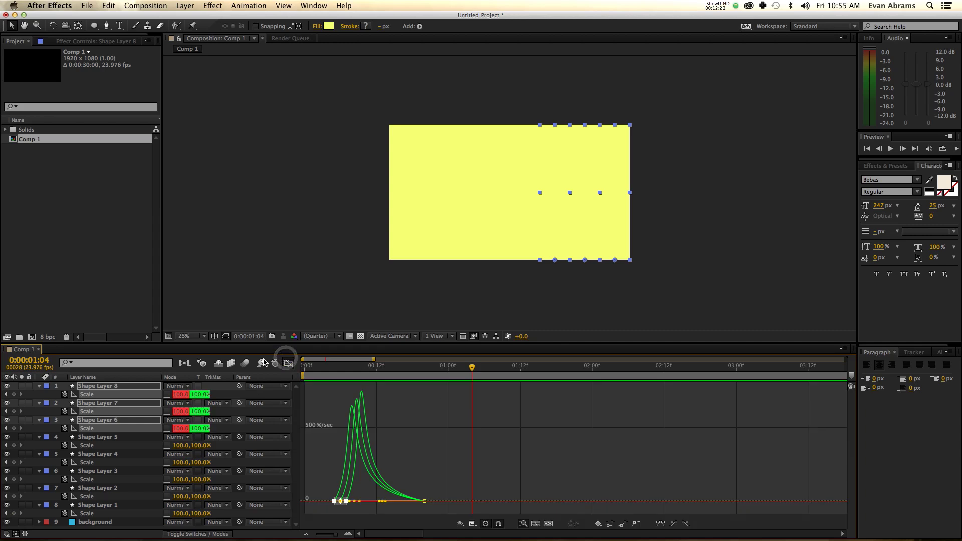
{"action": "left_click", "coordinate": [288, 363]}
{"action": "key", "text": "space"}
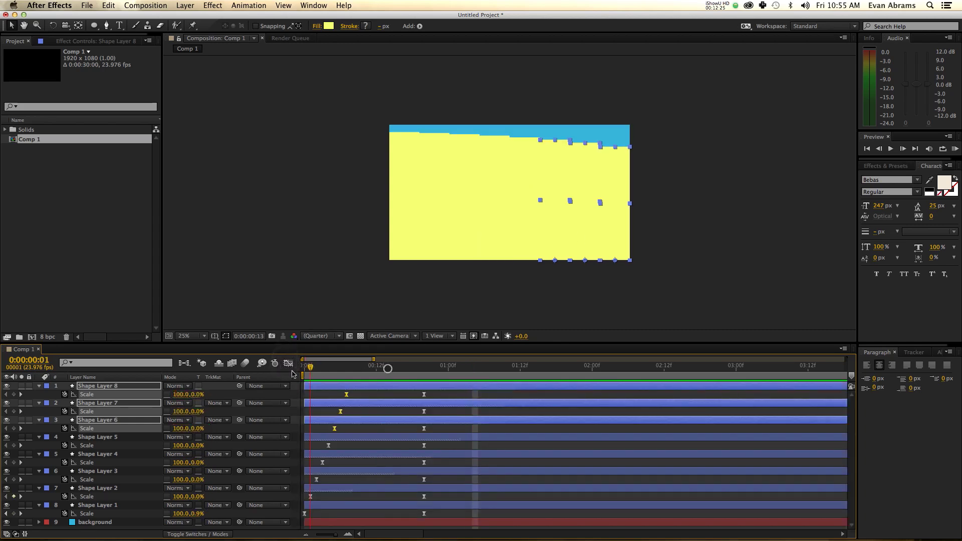
{"action": "key", "text": "space"}
{"action": "left_click", "coordinate": [384, 417]}
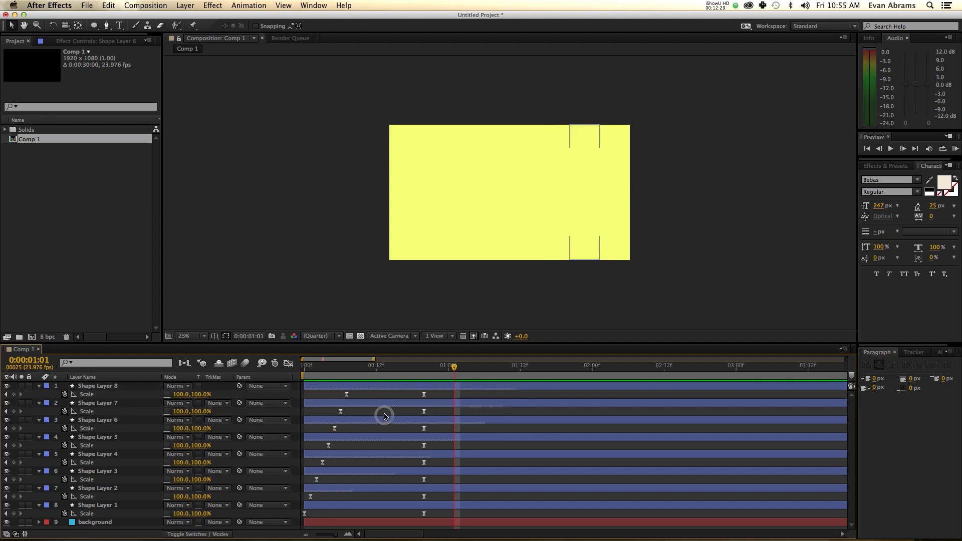
Browse the keyframe easing menu without choosing, then preview and scrub back to frame 7
{"action": "left_click", "coordinate": [248, 6]}
{"action": "mouse_move", "coordinate": [282, 100]}
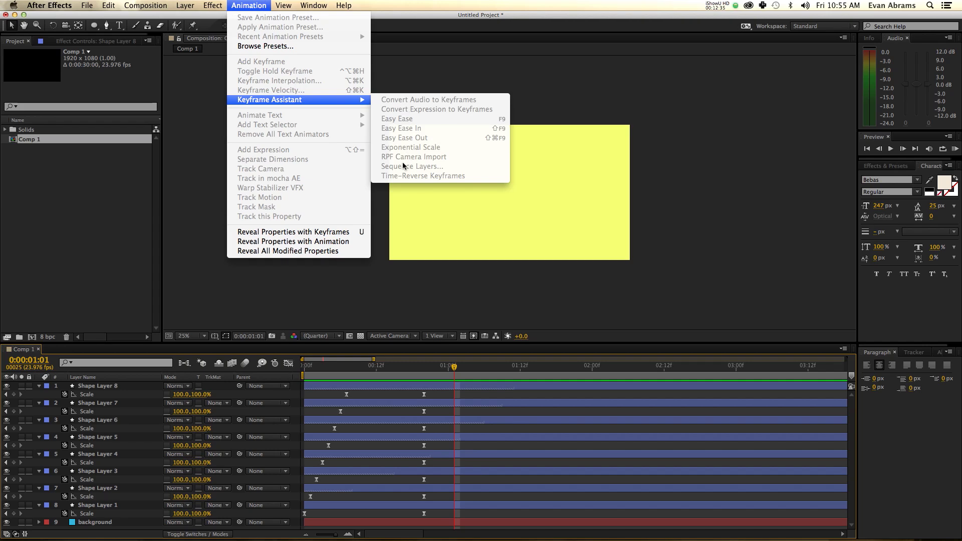
{"action": "left_click", "coordinate": [379, 412]}
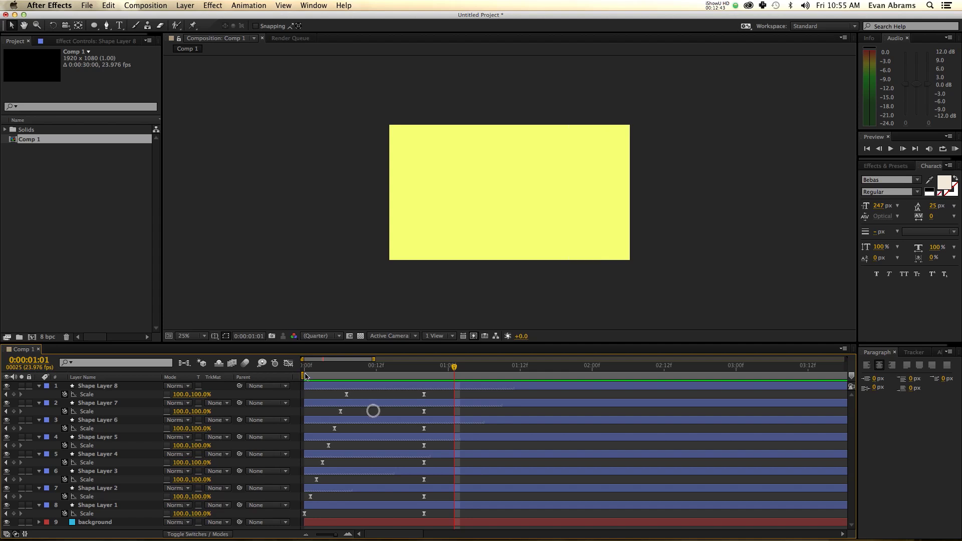
{"action": "key", "text": "KP_0"}
{"action": "key", "text": "space"}
{"action": "left_click_drag", "start_coordinate": [405, 377], "coordinate": [344, 475]}
Inspect individual bars at frame 9, preview again, then select all eight bar layers
{"action": "left_click", "coordinate": [347, 507]}
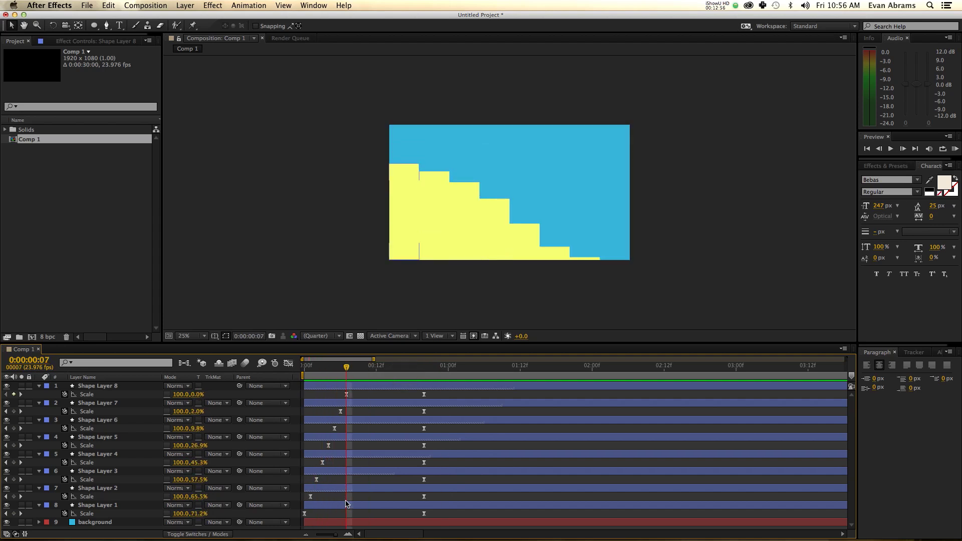
{"action": "left_click", "coordinate": [440, 447]}
{"action": "left_click", "coordinate": [411, 203]}
{"action": "left_click", "coordinate": [434, 201]}
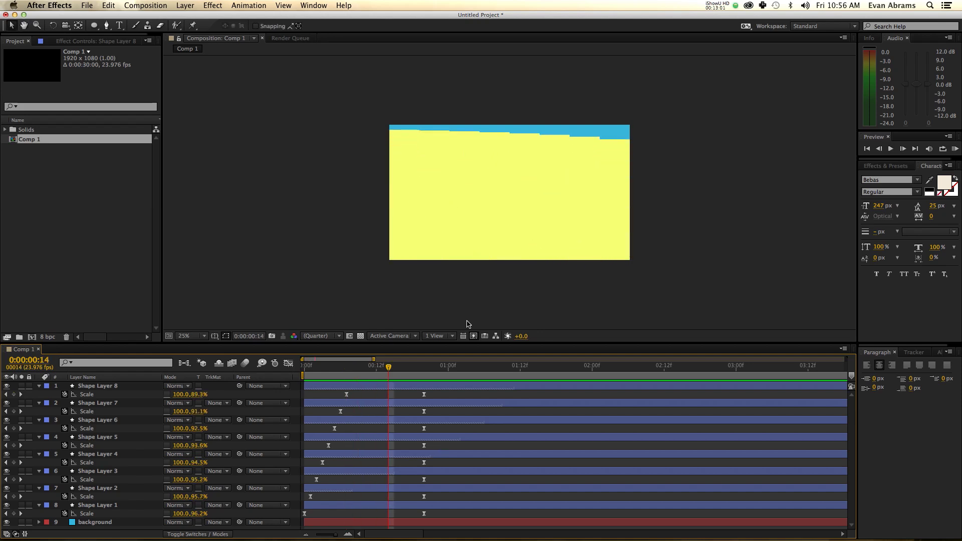
{"action": "left_click_drag", "start_coordinate": [382, 372], "coordinate": [359, 373]}
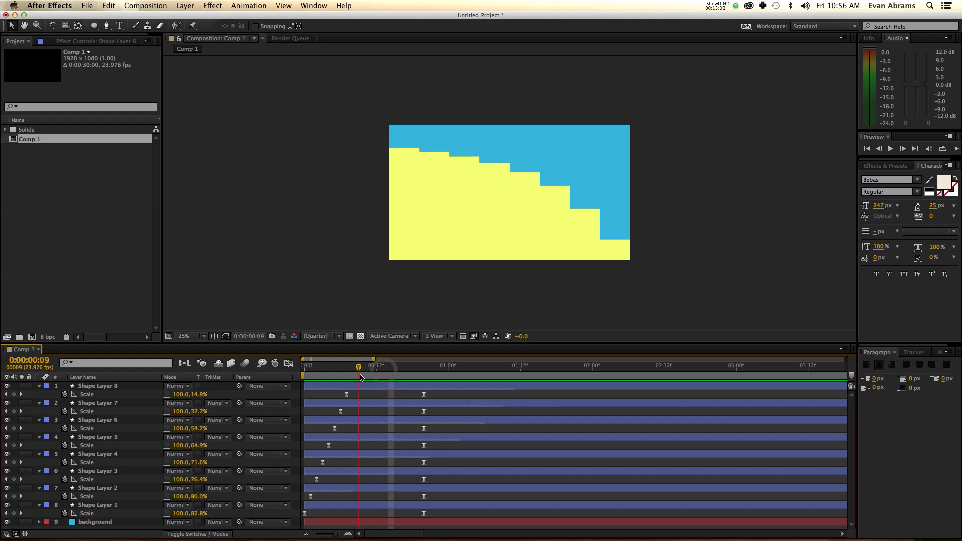
{"action": "left_click", "coordinate": [339, 435]}
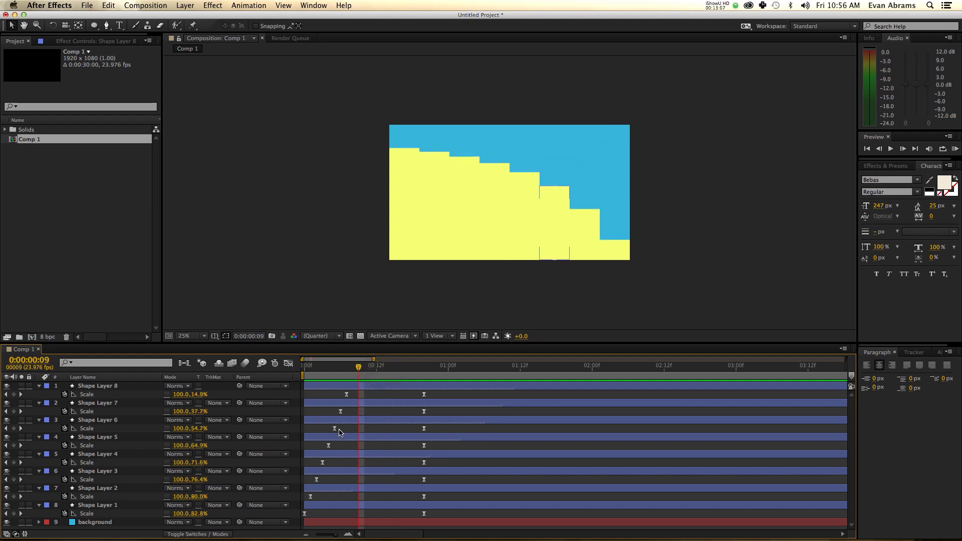
{"action": "key", "text": "space"}
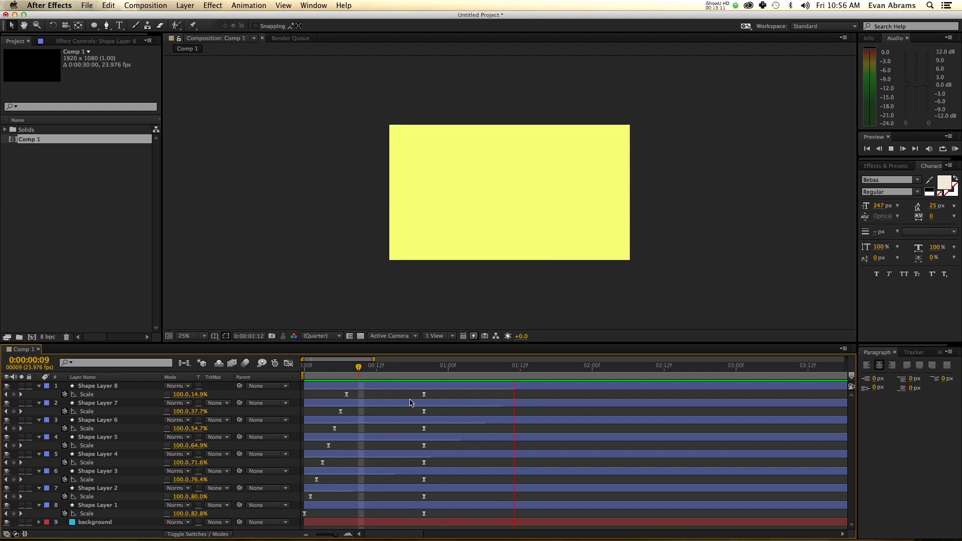
{"action": "key", "text": "space"}
{"action": "key", "text": "space"}
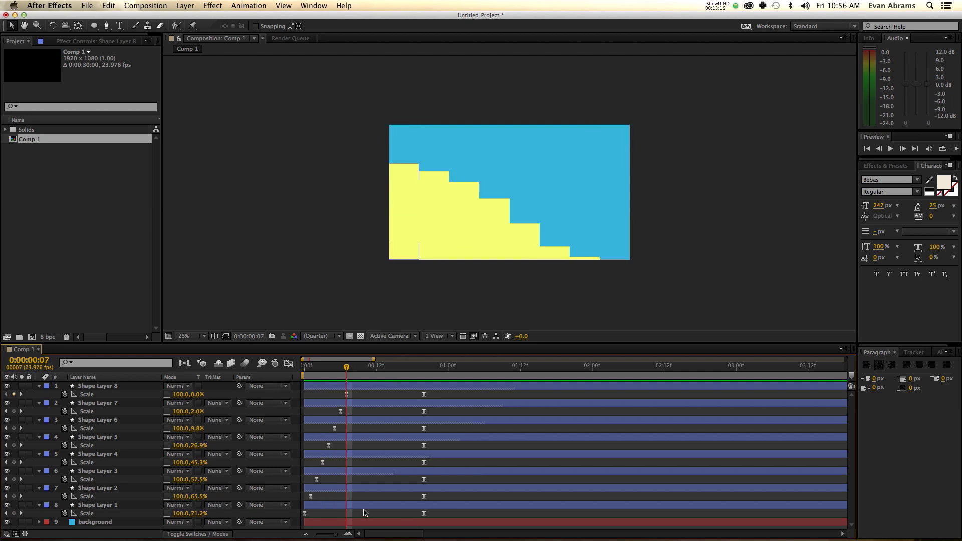
{"action": "left_click", "coordinate": [356, 510]}
{"action": "left_click", "coordinate": [360, 386], "text": "shift"}
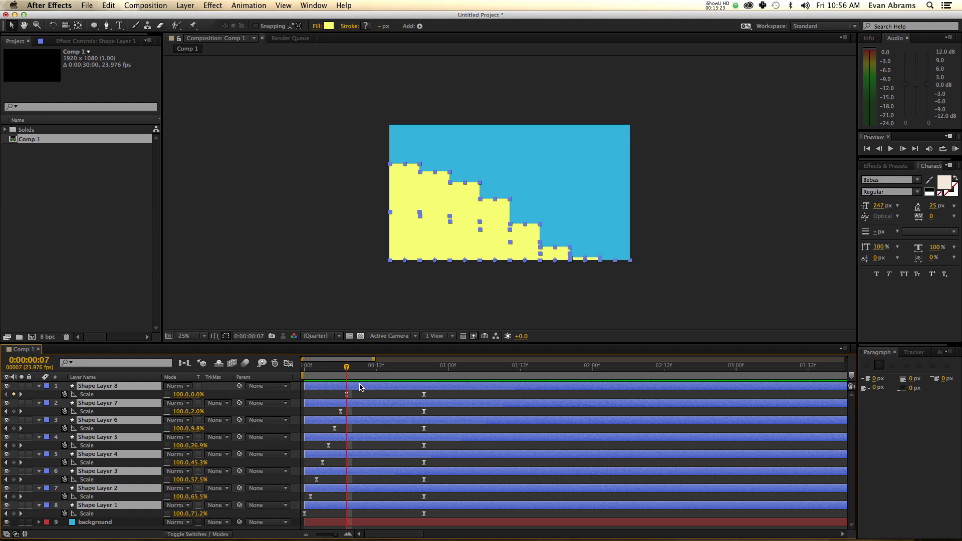
Pre-compose the eight selected bars into Pre-comp 1 with the default name
{"action": "key", "text": "super+shift+c"}
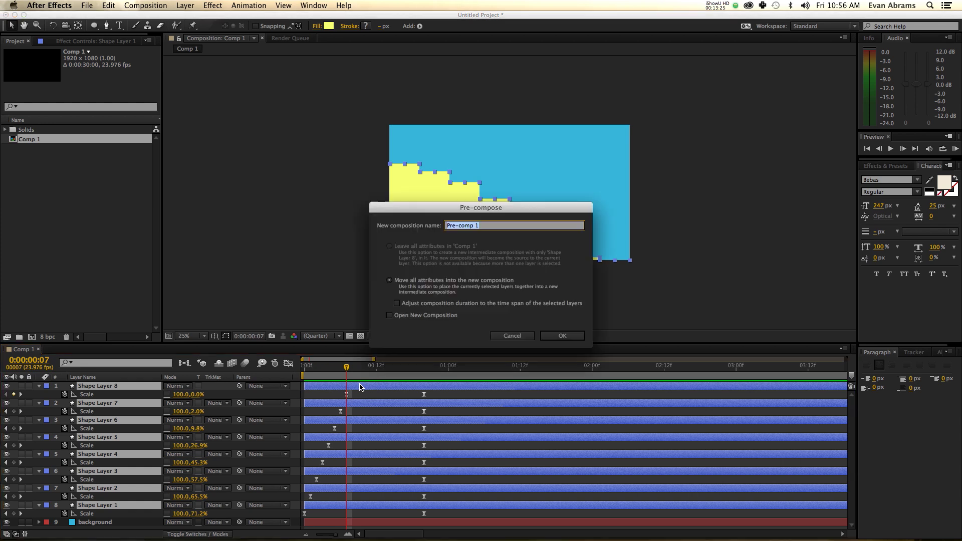
{"action": "left_click", "coordinate": [556, 336]}
{"action": "left_click", "coordinate": [332, 449]}
Add a black 'TEXT' title layer and centre it horizontally in the comp
{"action": "key", "text": "super+t"}
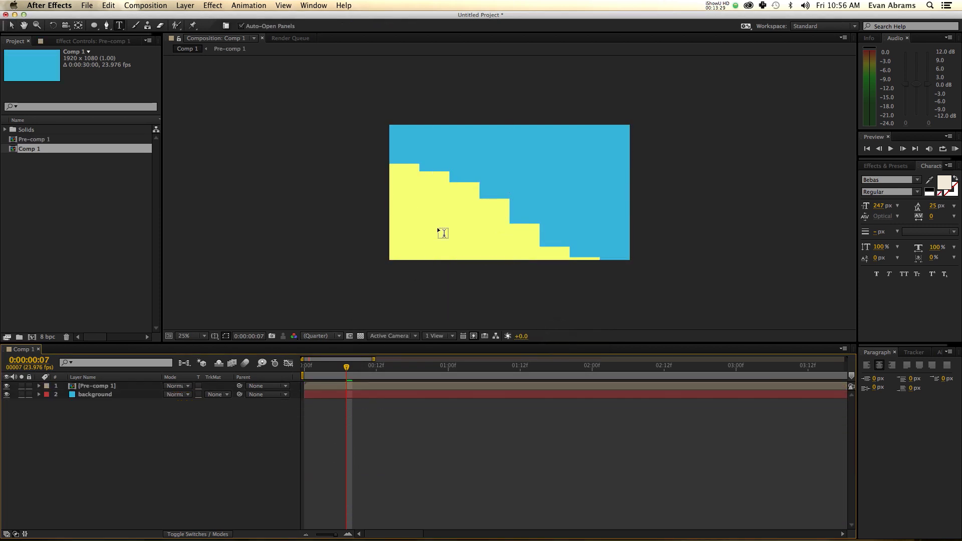
{"action": "left_click", "coordinate": [465, 210]}
{"action": "type", "text": "TEXT"}
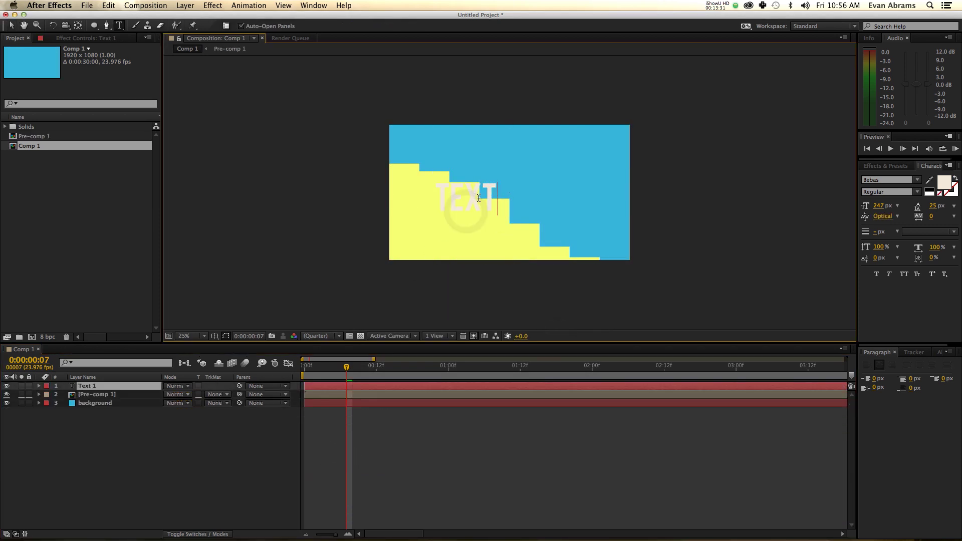
{"action": "key", "text": "Escape"}
{"action": "key", "text": "v"}
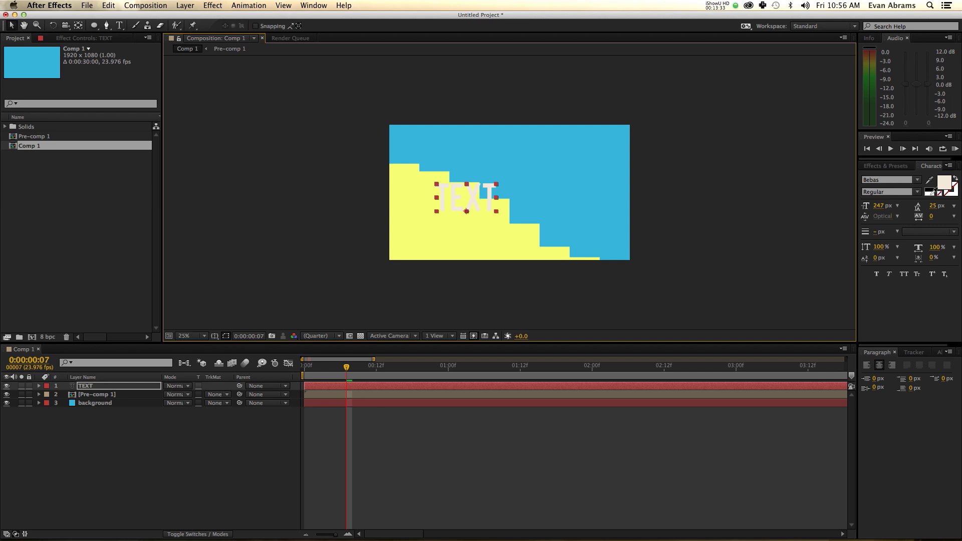
{"action": "left_click", "coordinate": [929, 192]}
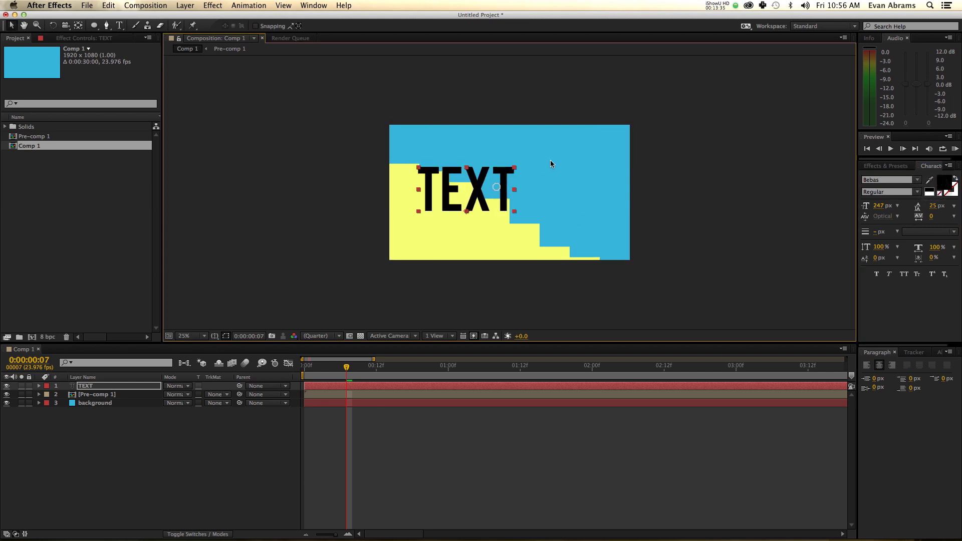
{"action": "left_click_drag", "start_coordinate": [504, 178], "coordinate": [587, 170]}
{"action": "left_click", "coordinate": [936, 353]}
{"action": "left_click", "coordinate": [886, 375]}
Place TEXT below Pre-comp 1, duplicate it as TEXT 2 on top, and duplicate Pre-comp 1 as Pre-comp 2
{"action": "left_click_drag", "start_coordinate": [137, 386], "coordinate": [134, 398]}
{"action": "left_click", "coordinate": [372, 433]}
{"action": "left_click", "coordinate": [363, 397]}
{"action": "key", "text": "super+d"}
{"action": "left_click", "coordinate": [138, 394]}
{"action": "left_click_drag", "start_coordinate": [140, 388], "coordinate": [108, 385]}
{"action": "left_click", "coordinate": [110, 395]}
{"action": "key", "text": "super+d"}
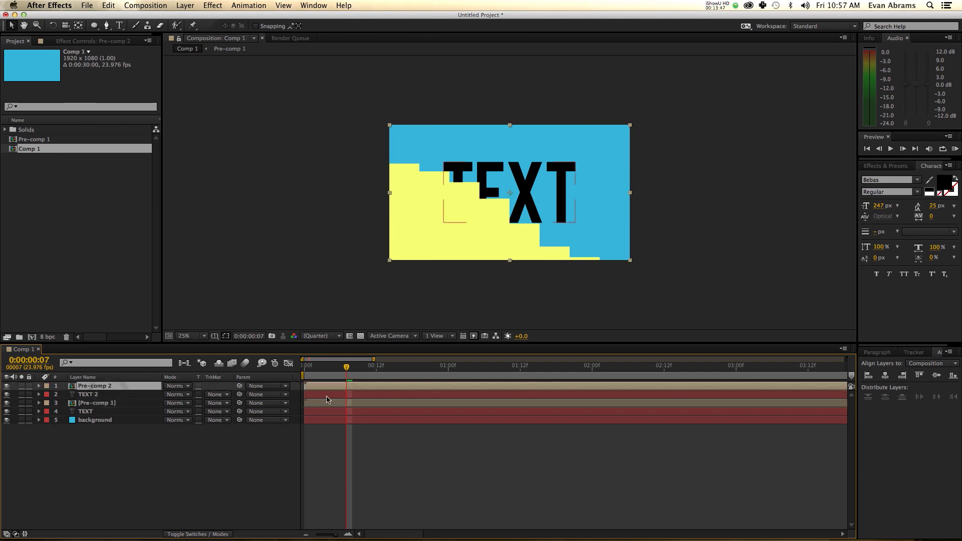
Set TEXT 2's track matte to Pre-comp 2's alpha and make its fill white
{"action": "left_click", "coordinate": [329, 396]}
{"action": "left_click", "coordinate": [217, 395]}
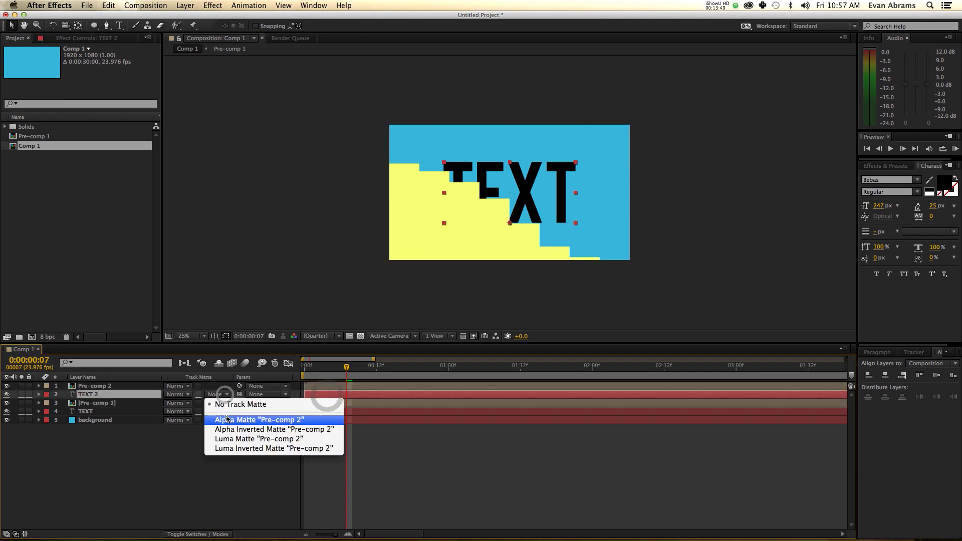
{"action": "left_click", "coordinate": [227, 416]}
{"action": "left_click", "coordinate": [468, 395]}
{"action": "left_click", "coordinate": [930, 190]}
{"action": "left_click", "coordinate": [541, 456]}
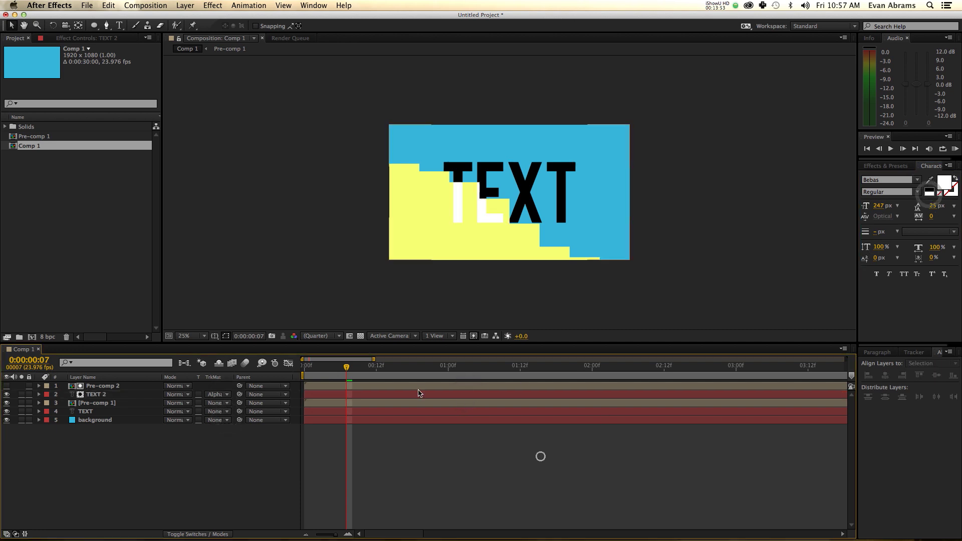
Scrub to frame 10 and preview the white matted lettering over the yellow bars
{"action": "mouse_move", "coordinate": [353, 370]}
{"action": "left_mouse_down"}
{"action": "mouse_move", "coordinate": [198, 387]}
{"action": "mouse_move", "coordinate": [365, 371]}
{"action": "mouse_move", "coordinate": [346, 371]}
{"action": "left_mouse_up"}
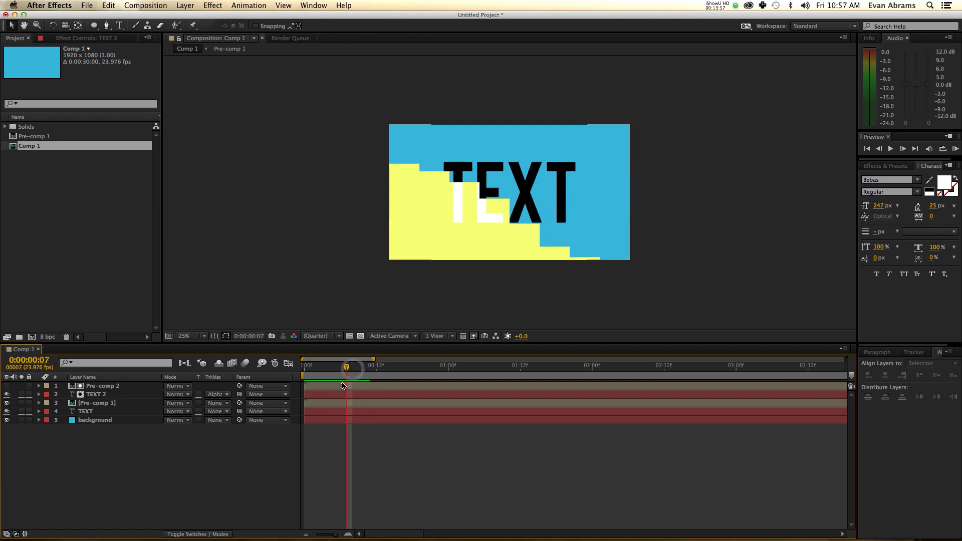
{"action": "left_click", "coordinate": [341, 386]}
{"action": "left_click", "coordinate": [343, 404], "text": "super"}
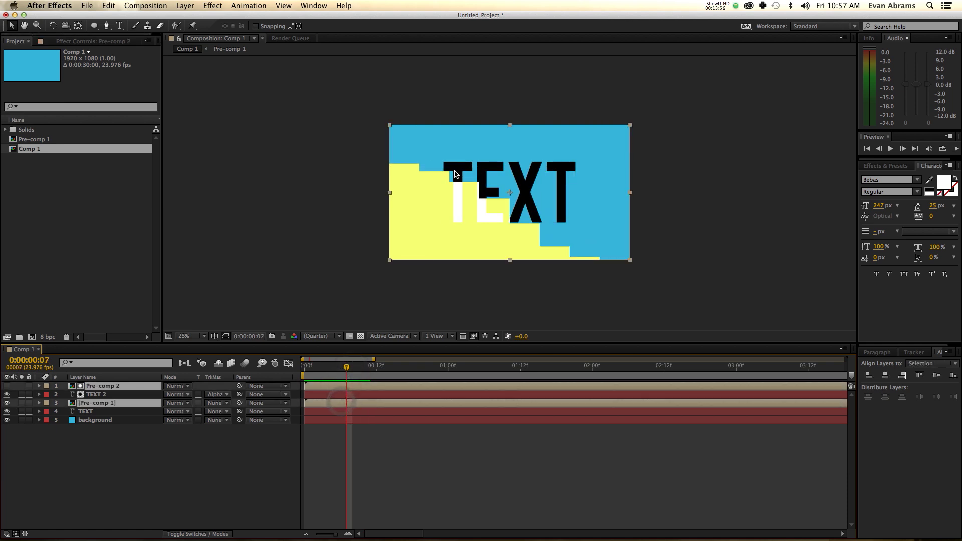
{"action": "left_click", "coordinate": [403, 429]}
{"action": "left_click", "coordinate": [382, 395]}
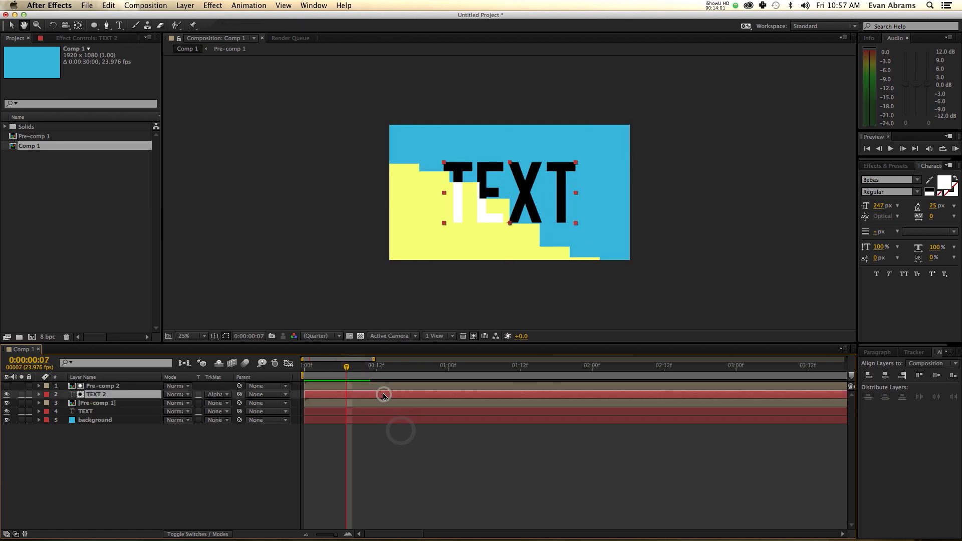
{"action": "key", "text": "space"}
{"action": "left_click_drag", "start_coordinate": [370, 372], "coordinate": [597, 380]}
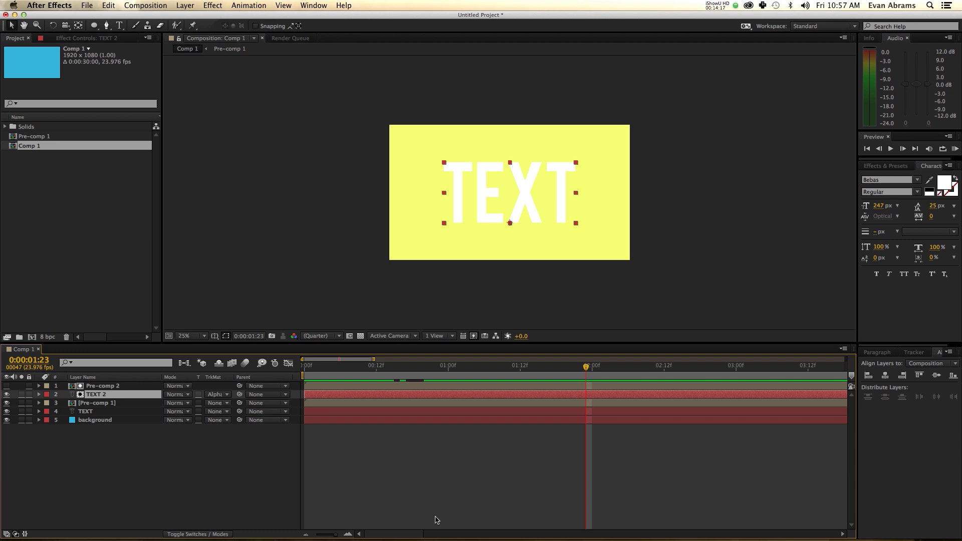
{"action": "left_click_drag", "start_coordinate": [337, 372], "coordinate": [370, 372]}
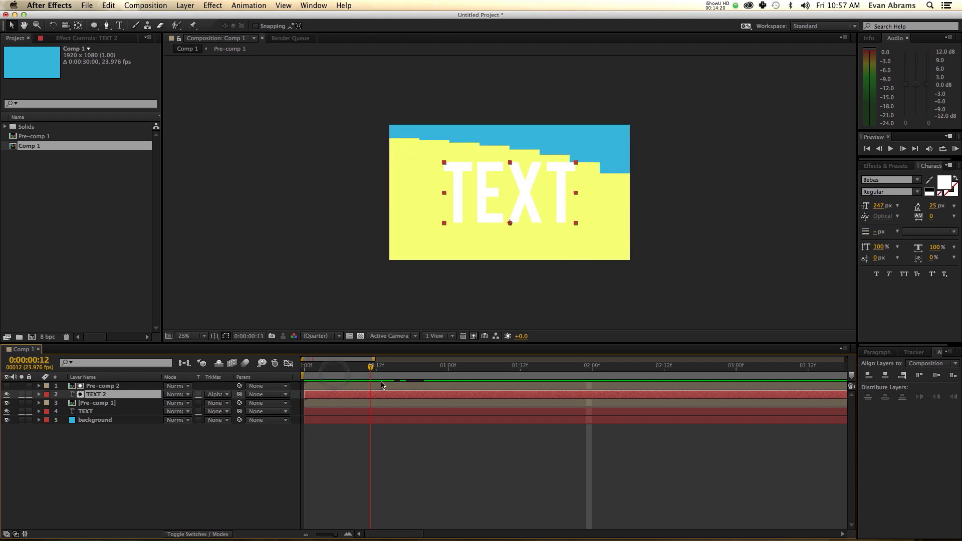
{"action": "key", "text": "space"}
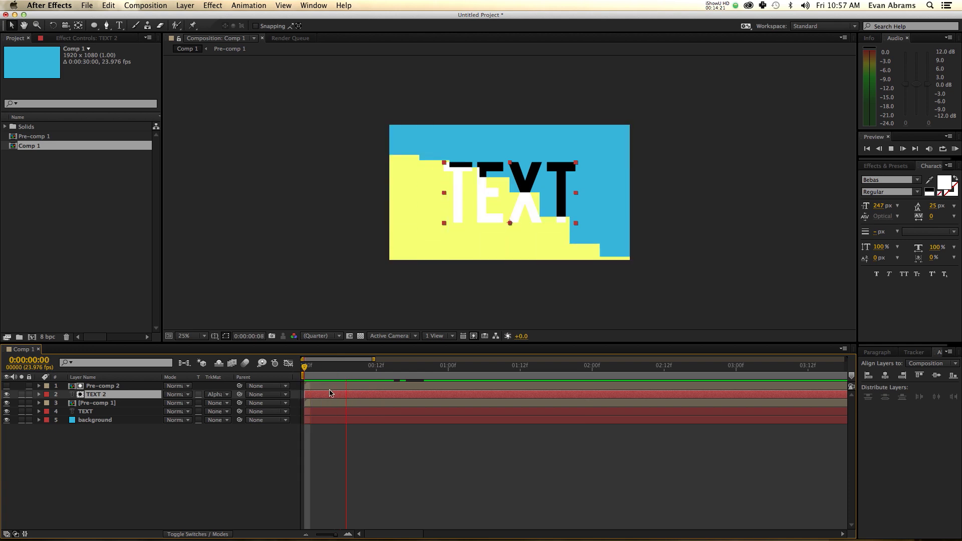
Open Pre-comp 1 and preview its eight yellow bars wiping in, stopping at frame 13
{"action": "double_click", "coordinate": [336, 402]}
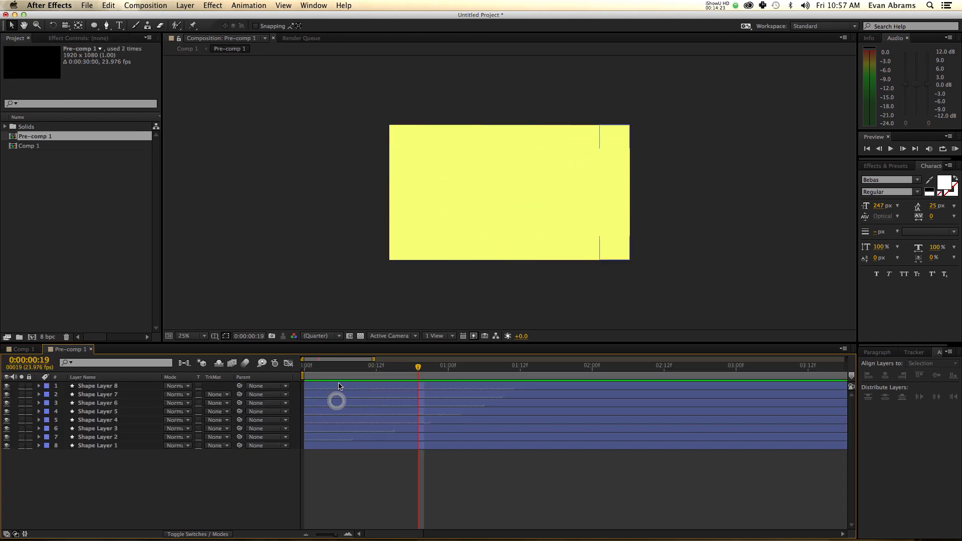
{"action": "left_click", "coordinate": [309, 376]}
{"action": "key", "text": "space"}
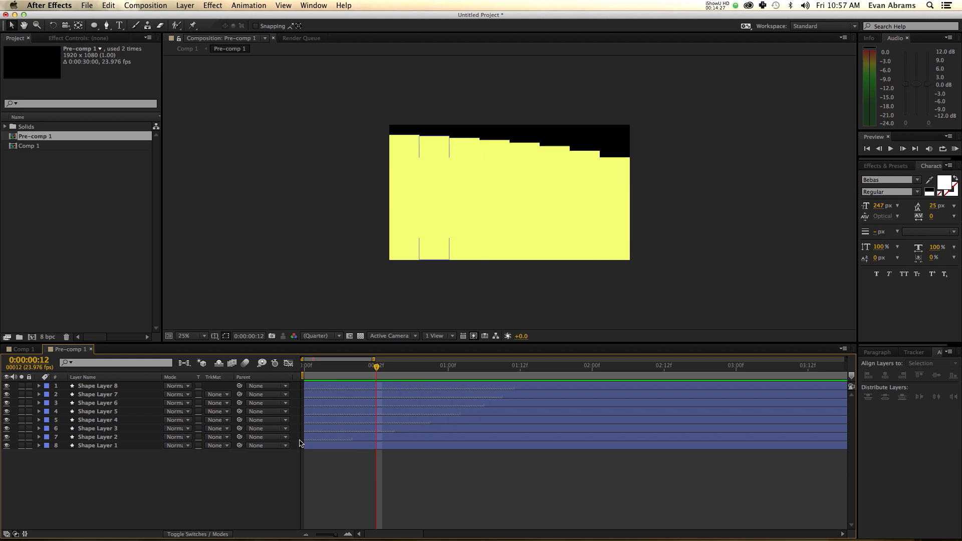
{"action": "left_click", "coordinate": [308, 368]}
{"action": "left_click_drag", "start_coordinate": [307, 368], "coordinate": [364, 377]}
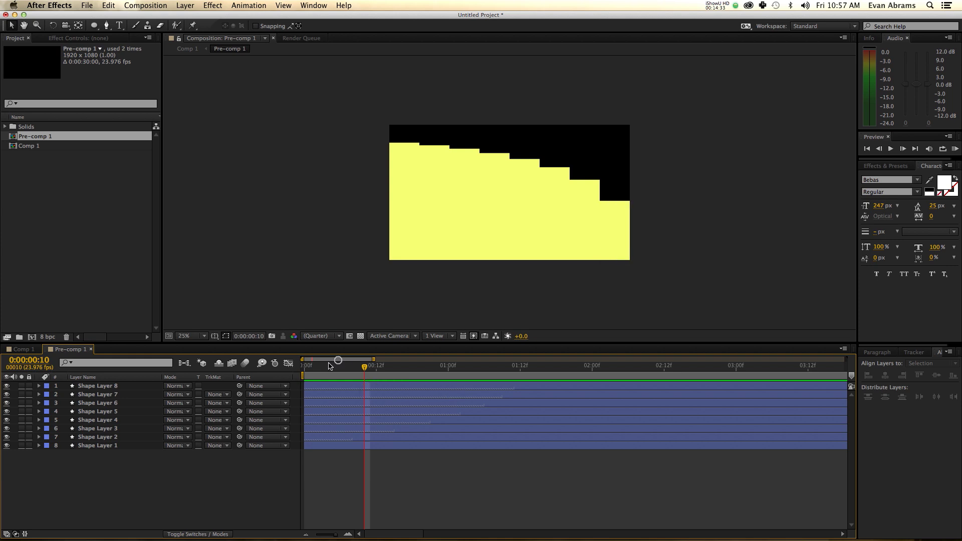
{"action": "left_click", "coordinate": [331, 364]}
{"action": "key", "text": "Page_Up"}
{"action": "key", "text": "Page_Up"}
{"action": "key", "text": "space"}
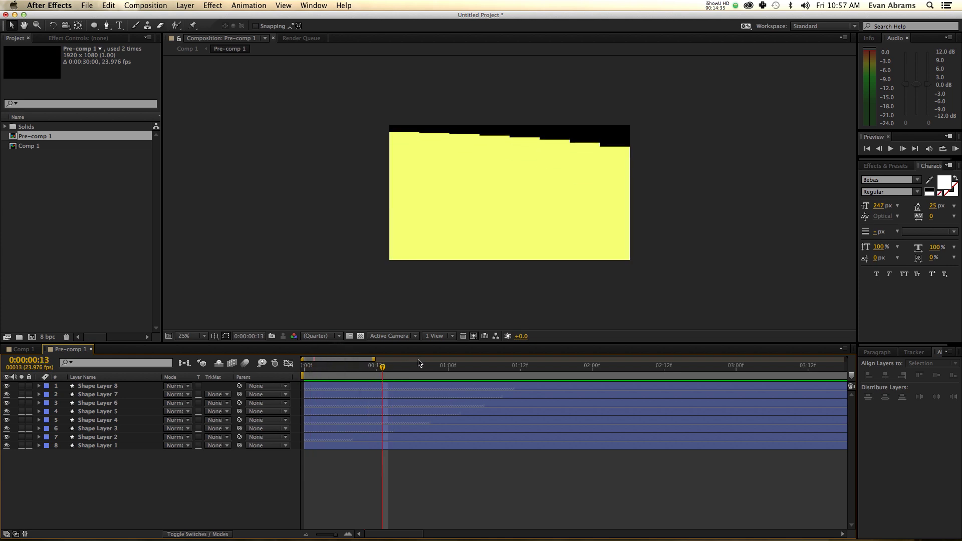